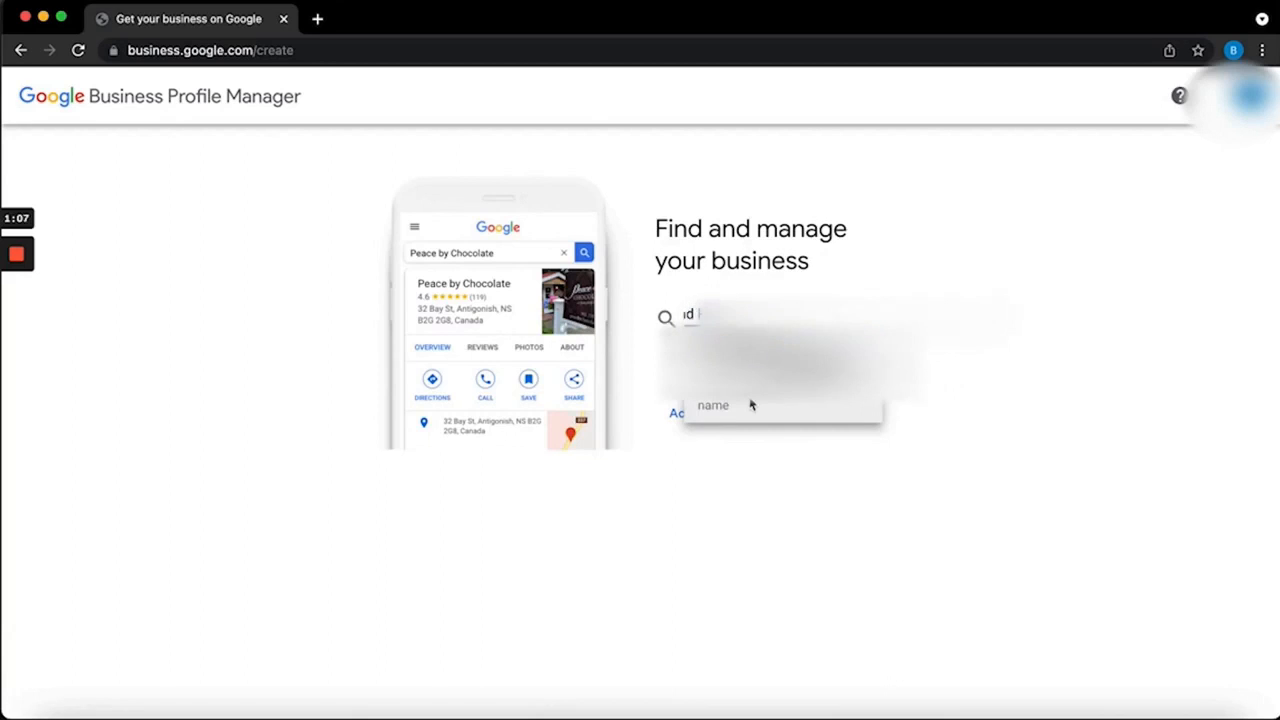
Step: Start a new Business Profile with the business name and the category Pet supply store
left_click(751, 404)
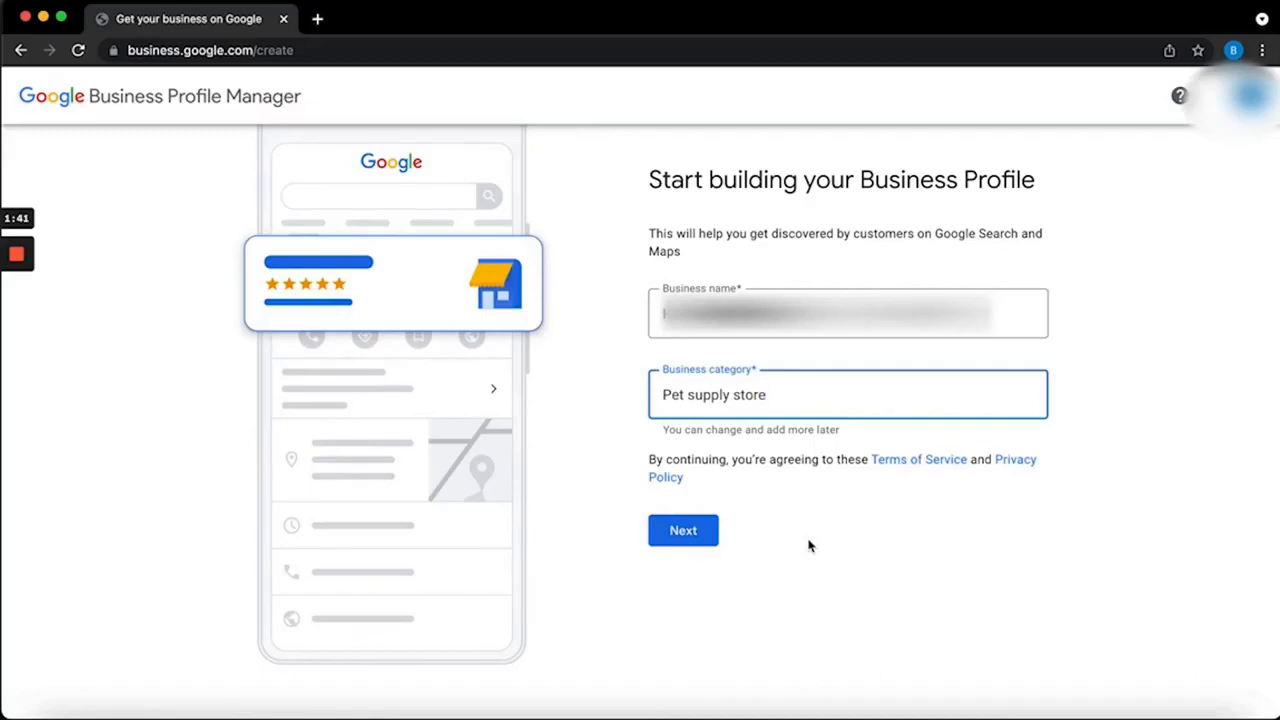
left_click(685, 535)
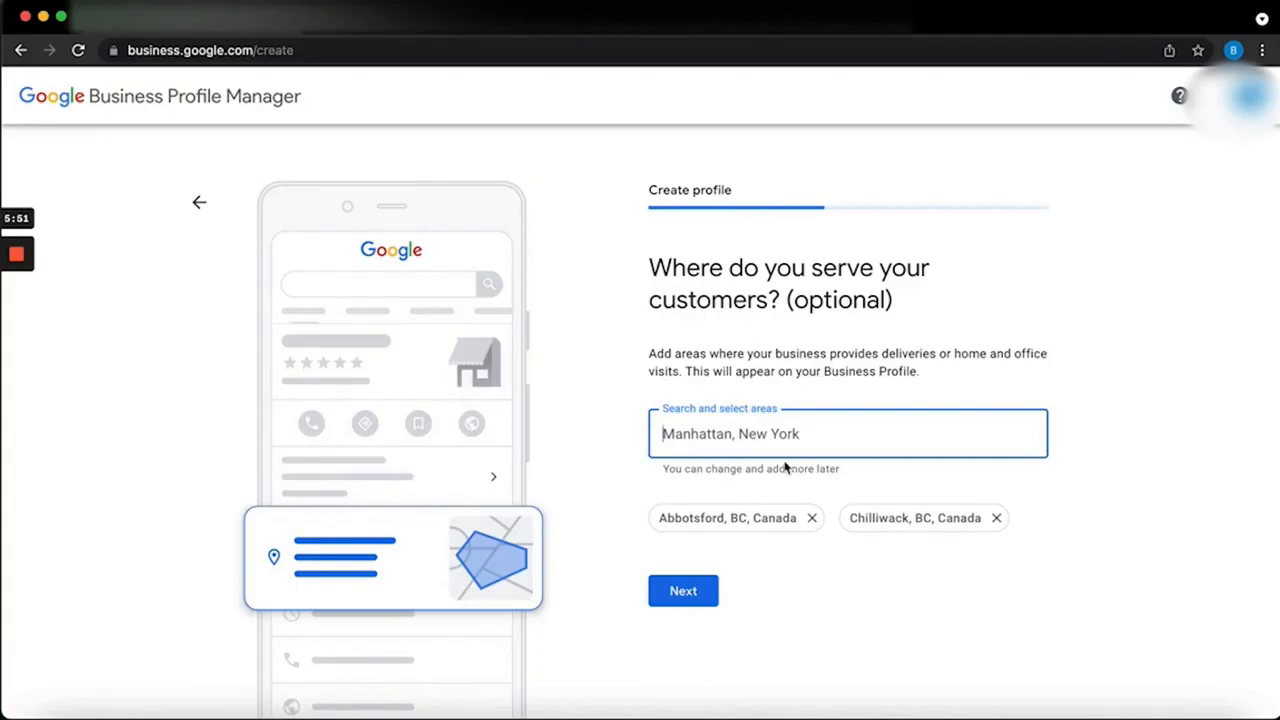
Step: Submit Abbotsford, BC and Chilliwack, BC as service areas, and provide the contact phone number and current website URL
left_click(683, 592)
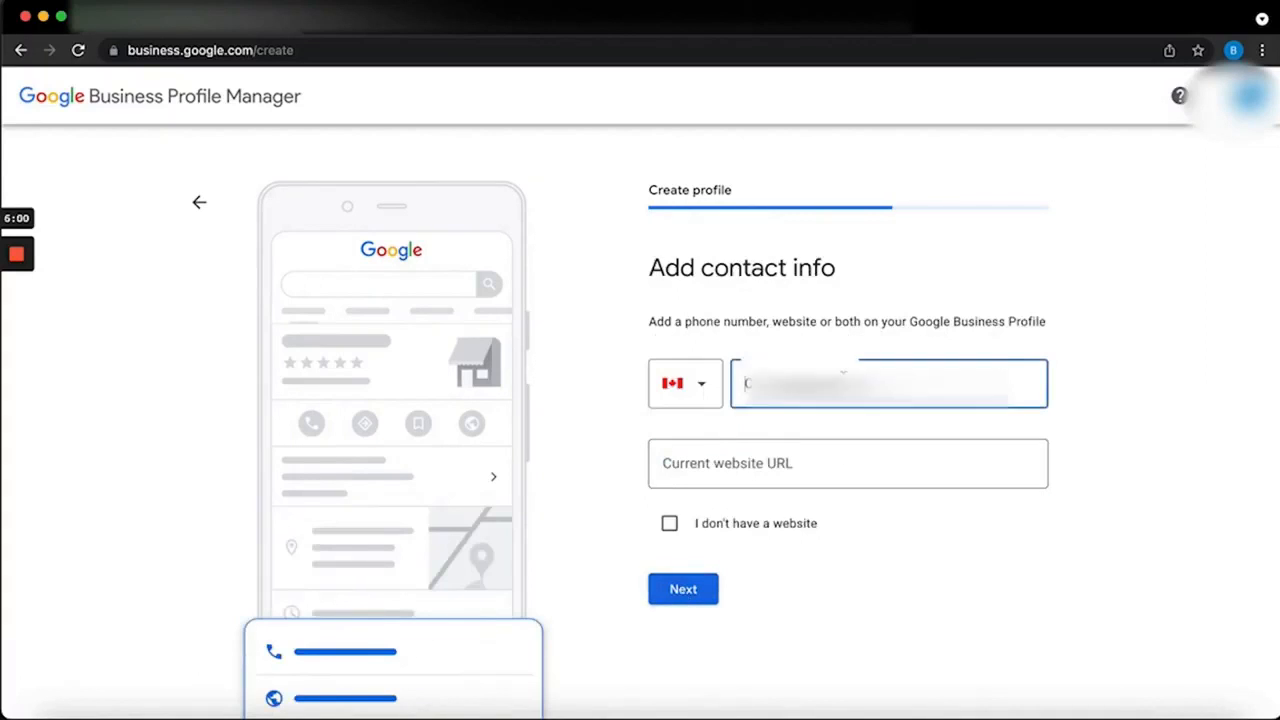
left_click(743, 464)
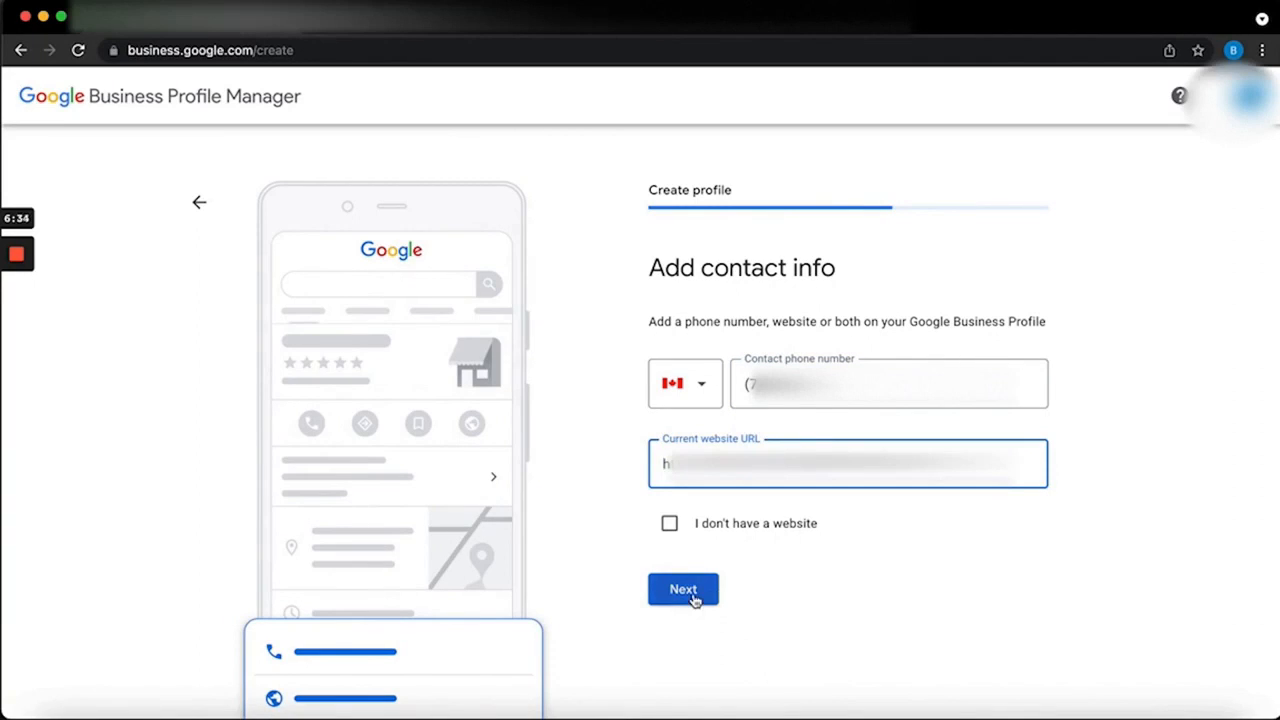
left_click(683, 590)
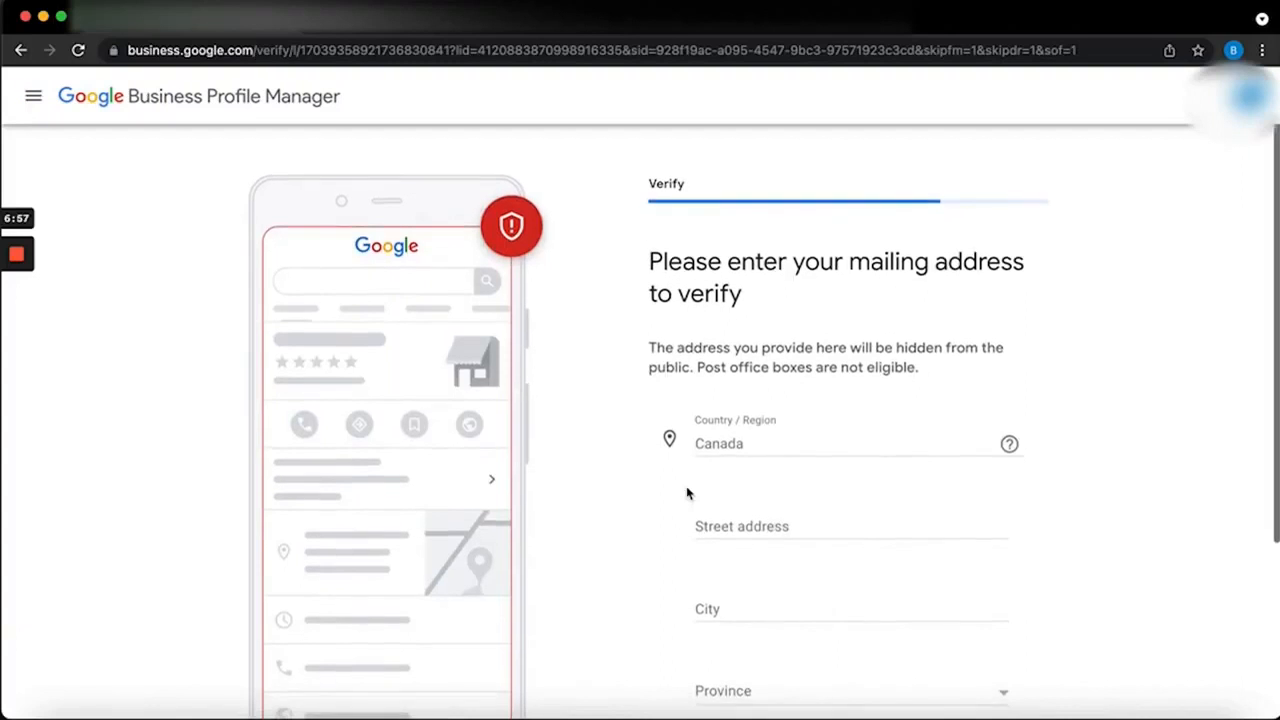
Step: Postpone the mailing address verification and continue to the business hours setup
scroll(686, 491, "down", 1)
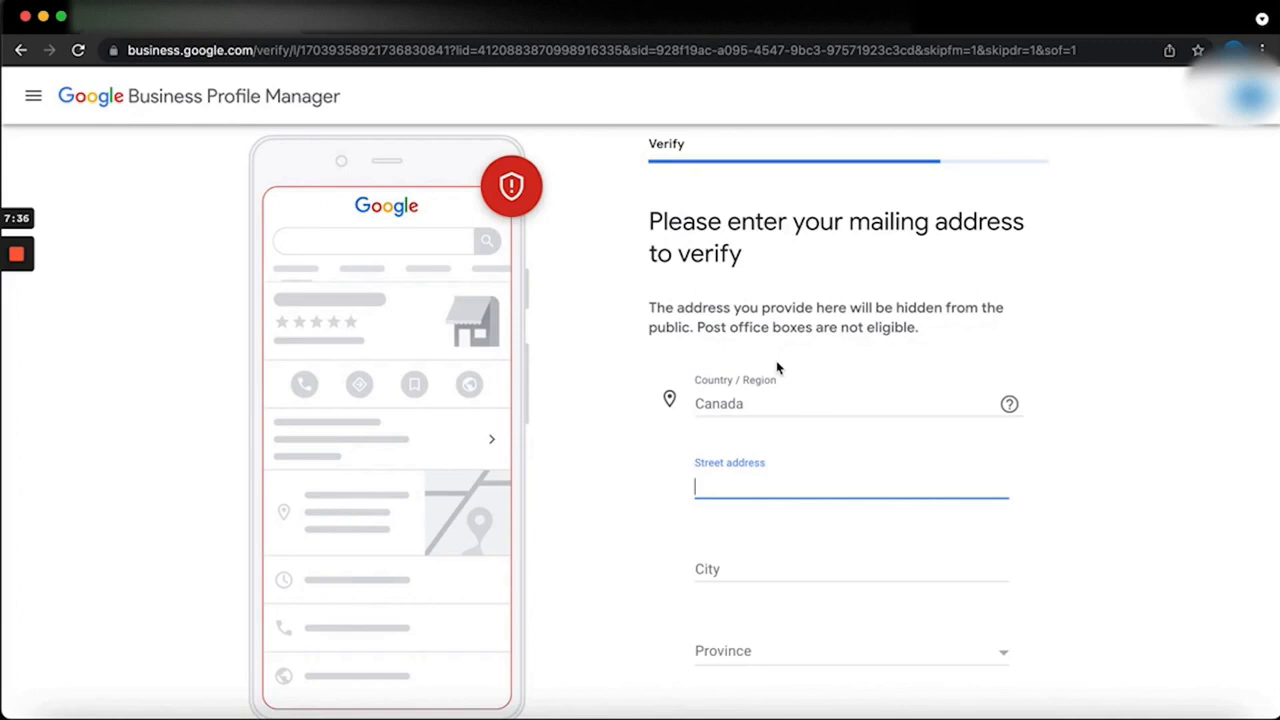
scroll(780, 440, "down", 2)
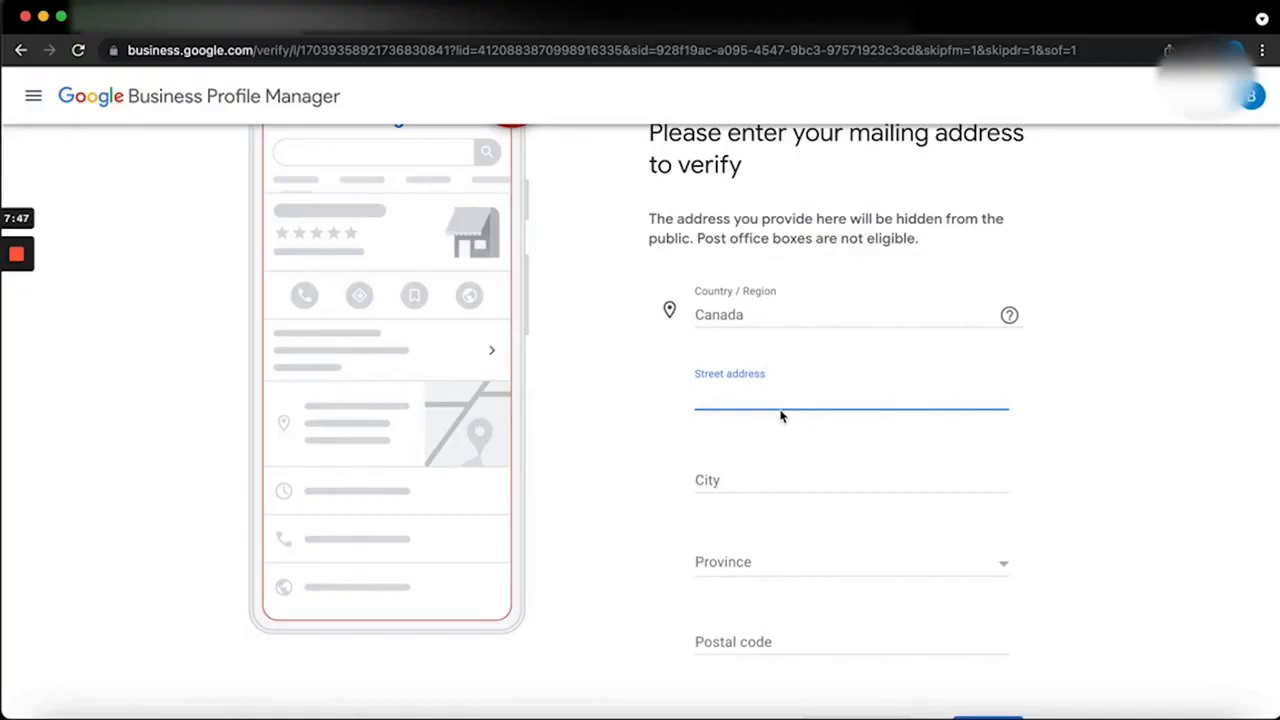
scroll(782, 416, "down", 2)
left_click(851, 618)
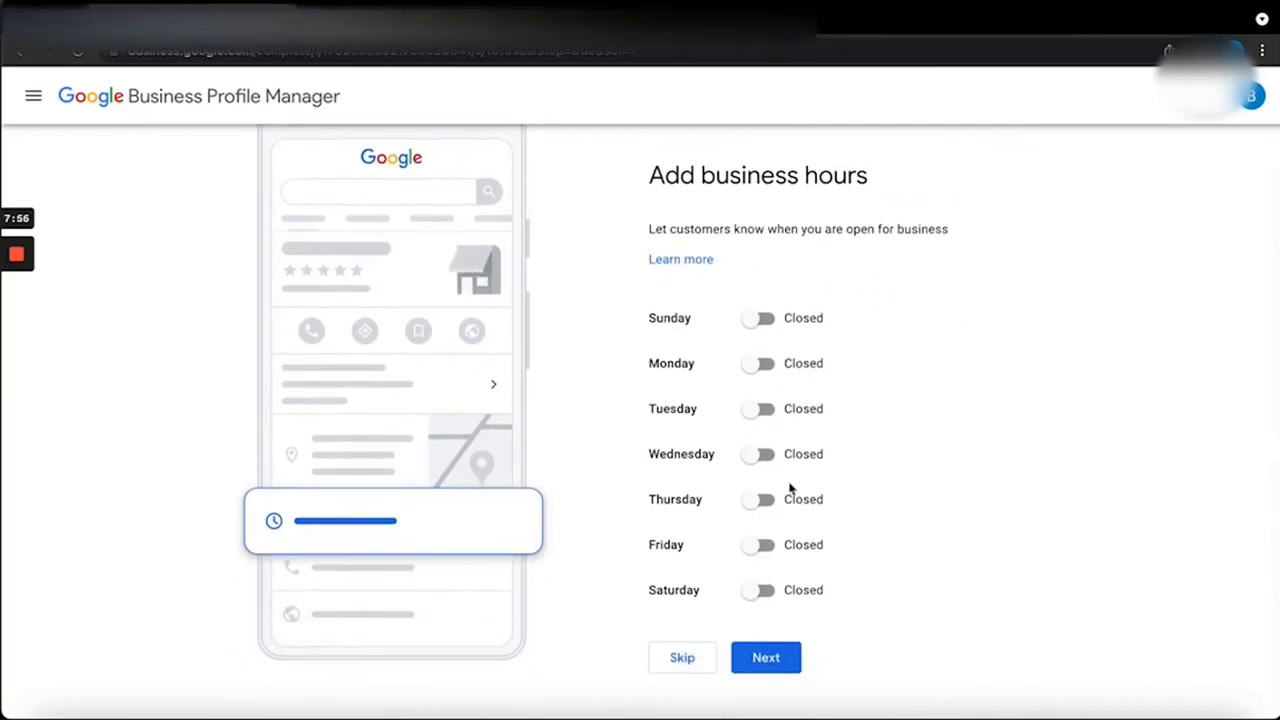
Step: Mark every day from Sunday to Saturday as open and set Sunday's business hours to 24 hours
left_click(760, 318)
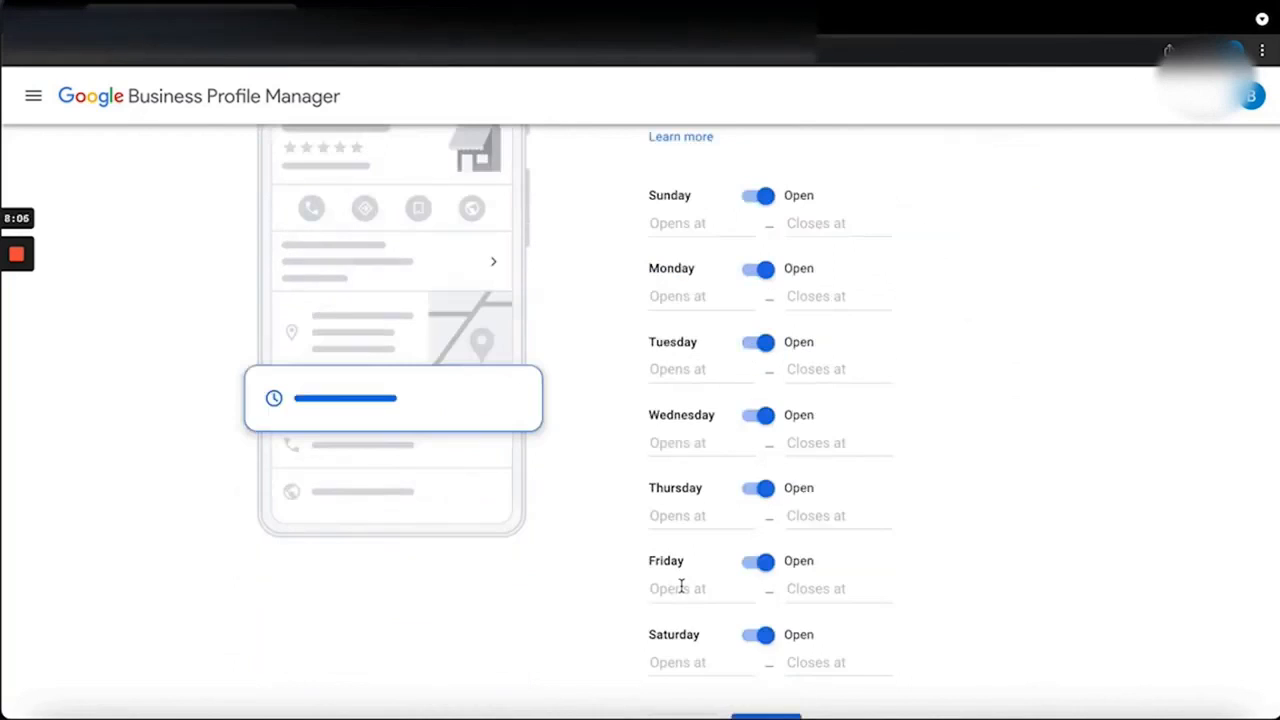
left_click(738, 587)
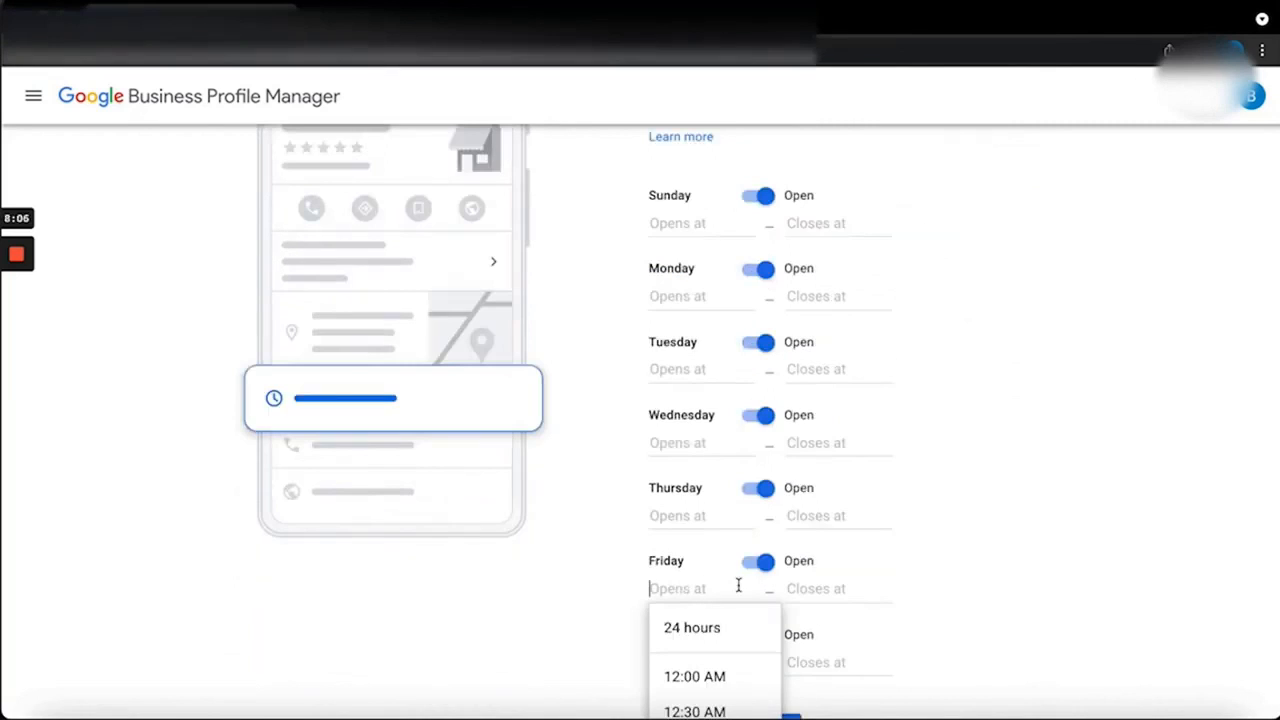
scroll(749, 585, "down", 1)
scroll(749, 588, "up", 3)
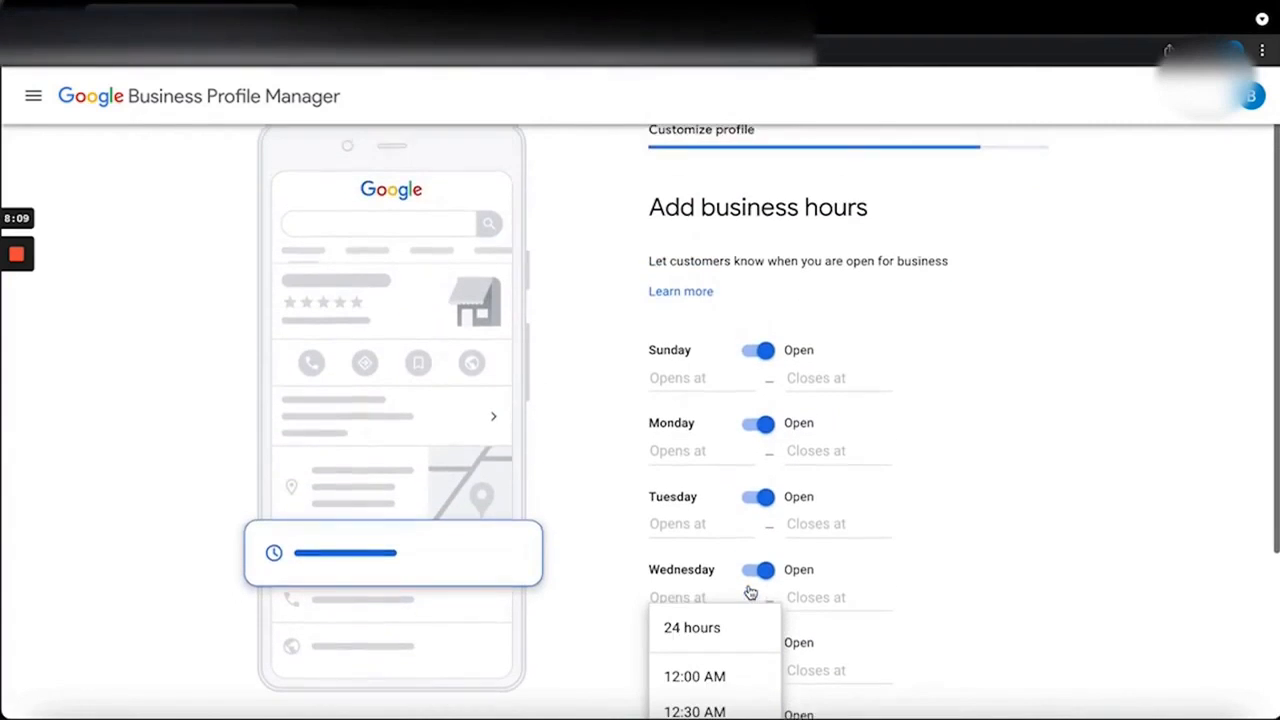
left_click(678, 381)
left_click(690, 421)
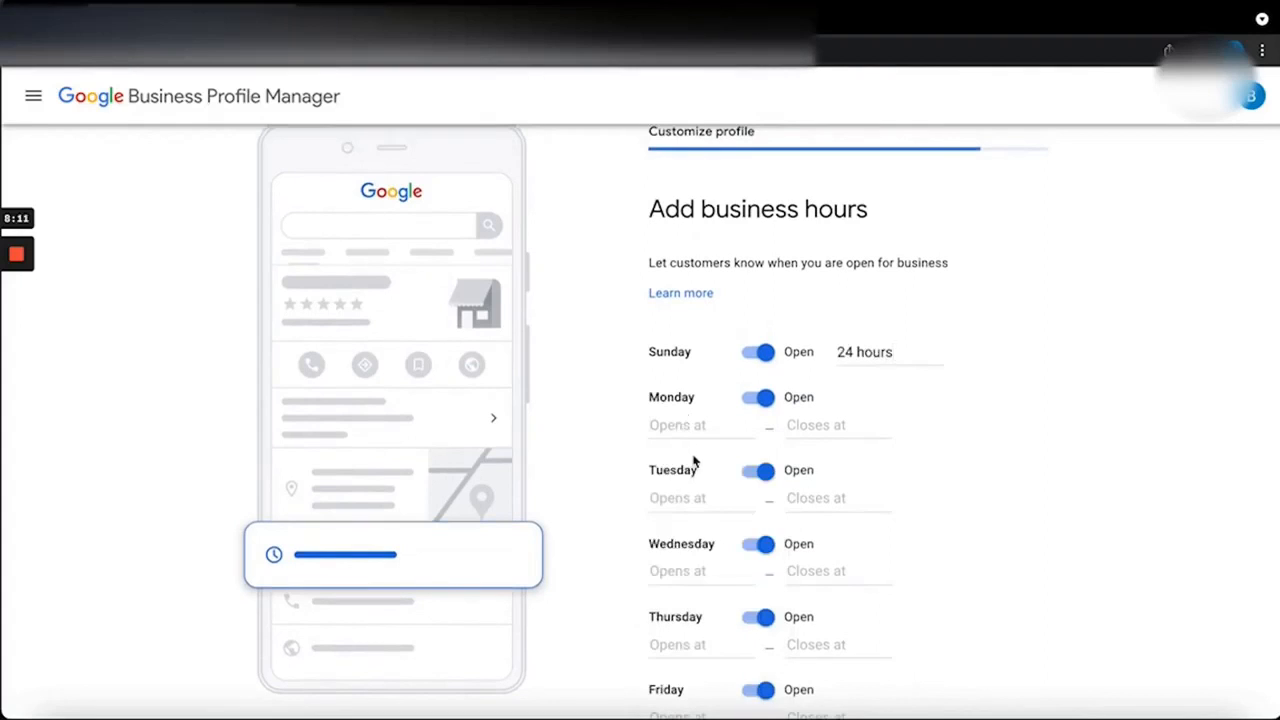
Step: Set the business hours for Monday through Saturday to 24 hours and submit the schedule
left_click(680, 425)
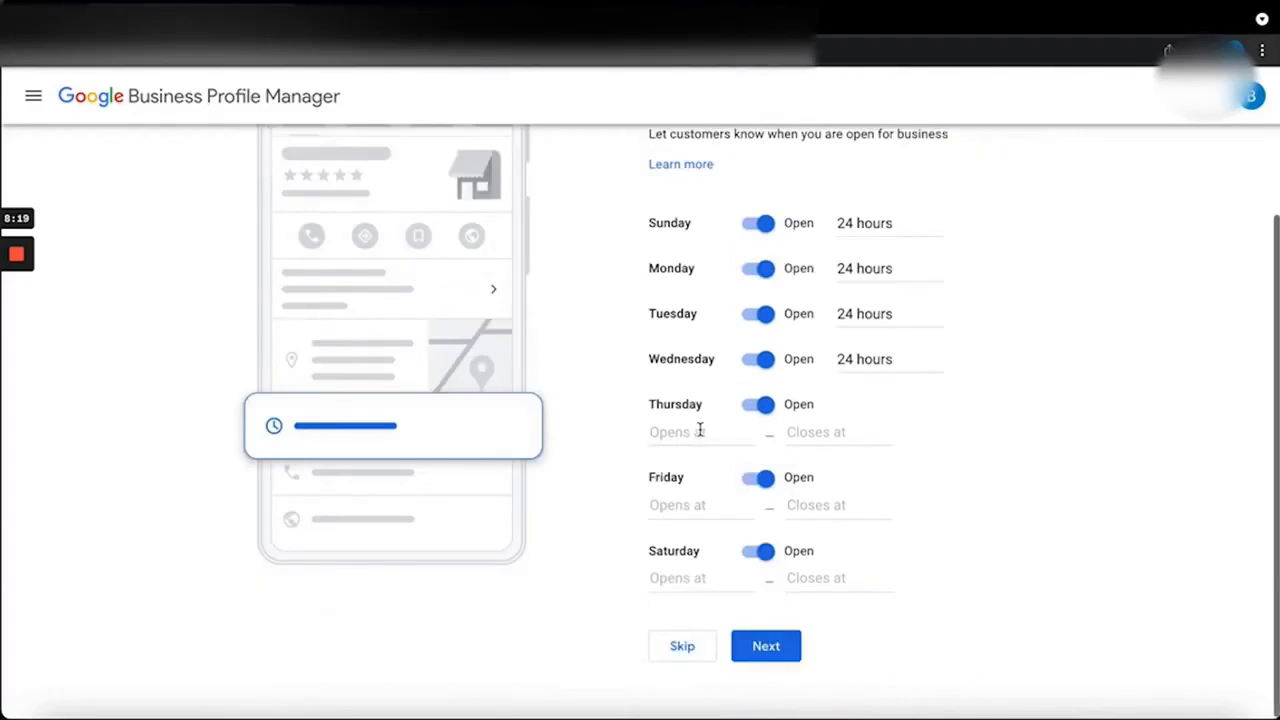
left_click(698, 431)
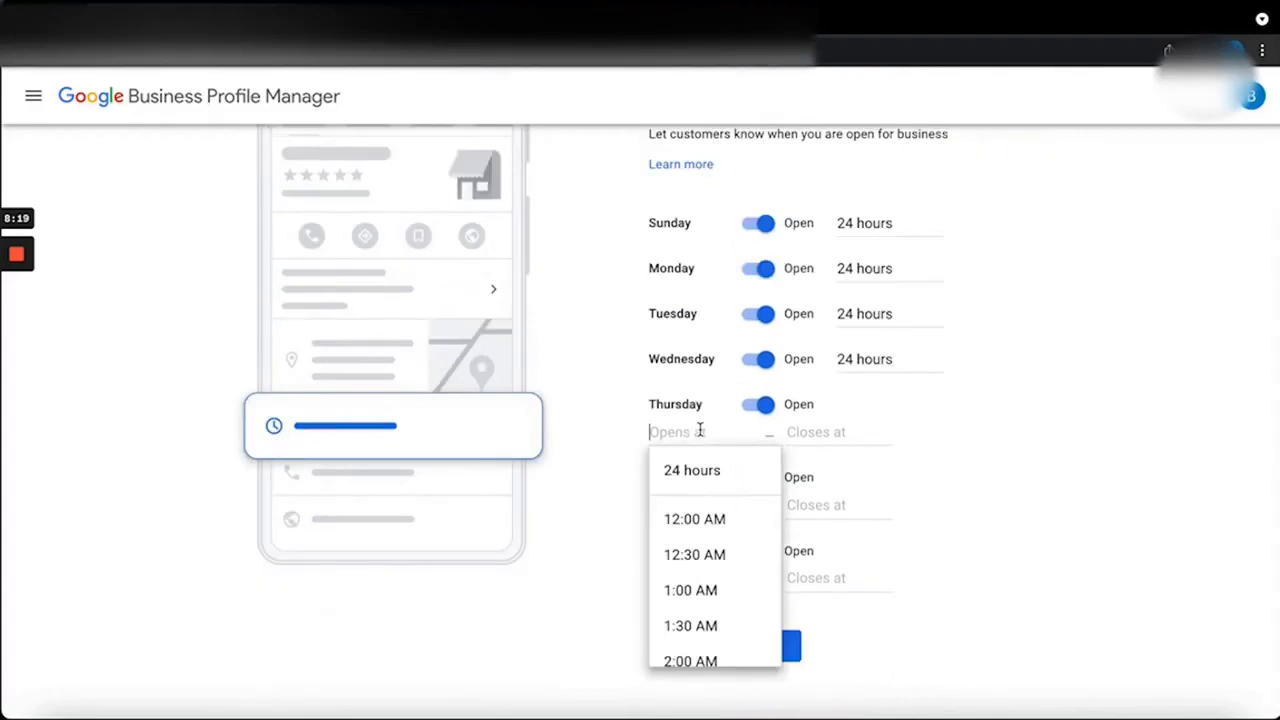
left_click(703, 468)
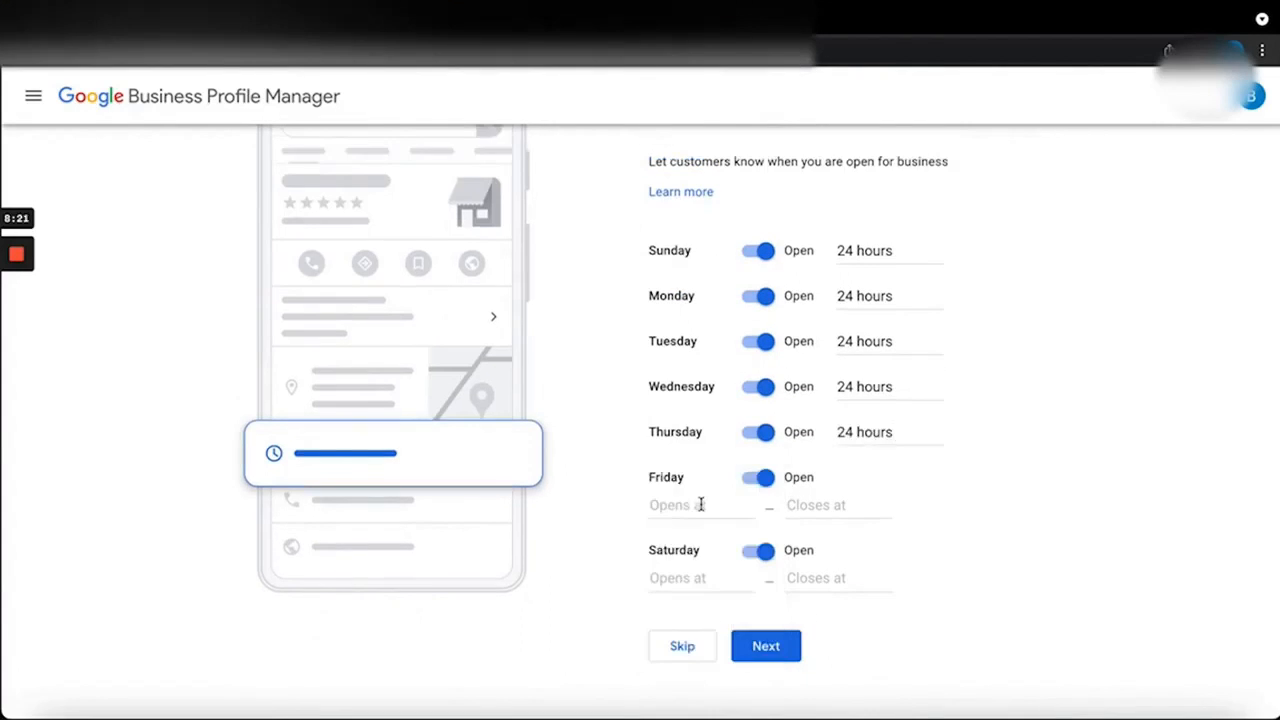
left_click(700, 505)
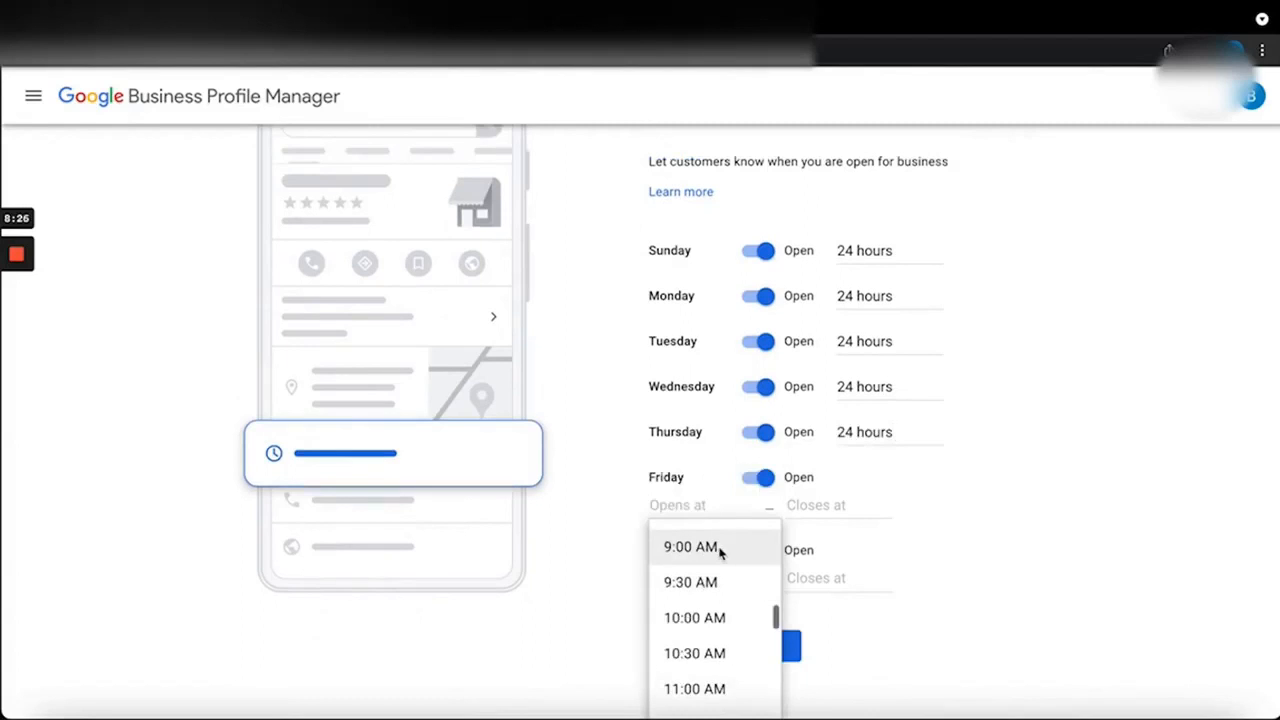
scroll(720, 551, "down", 3)
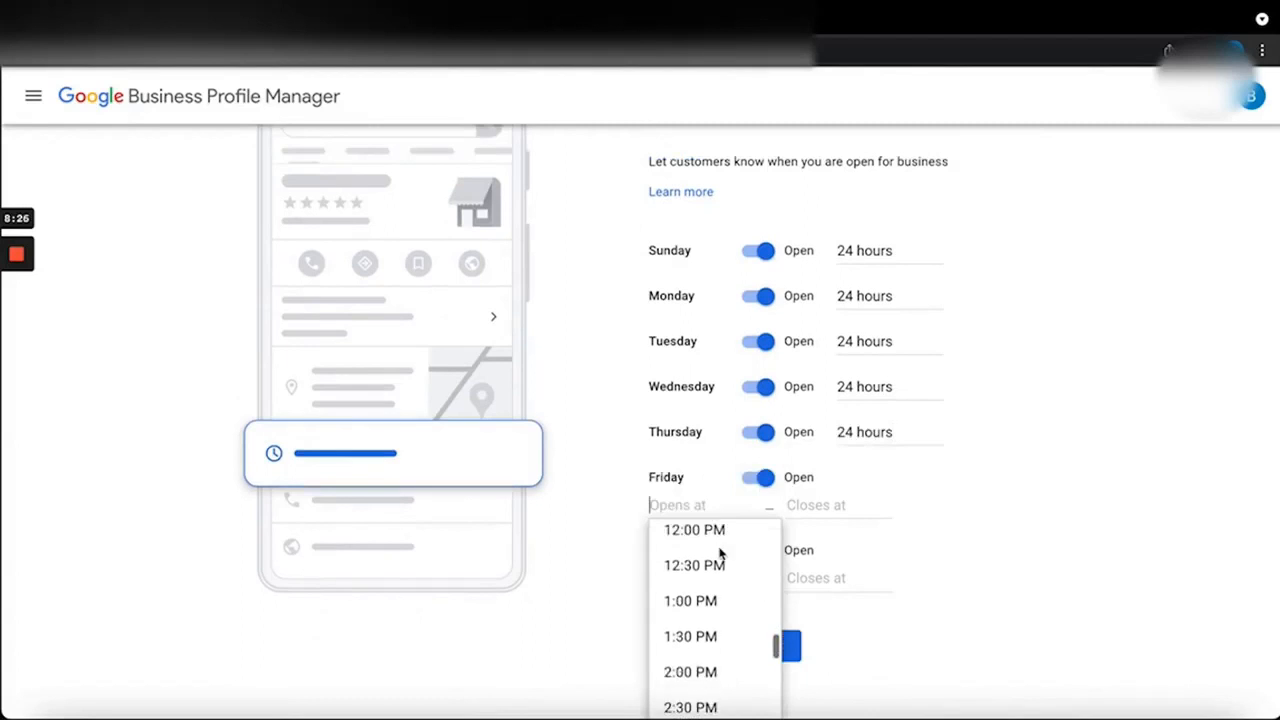
scroll(720, 553, "down", 3)
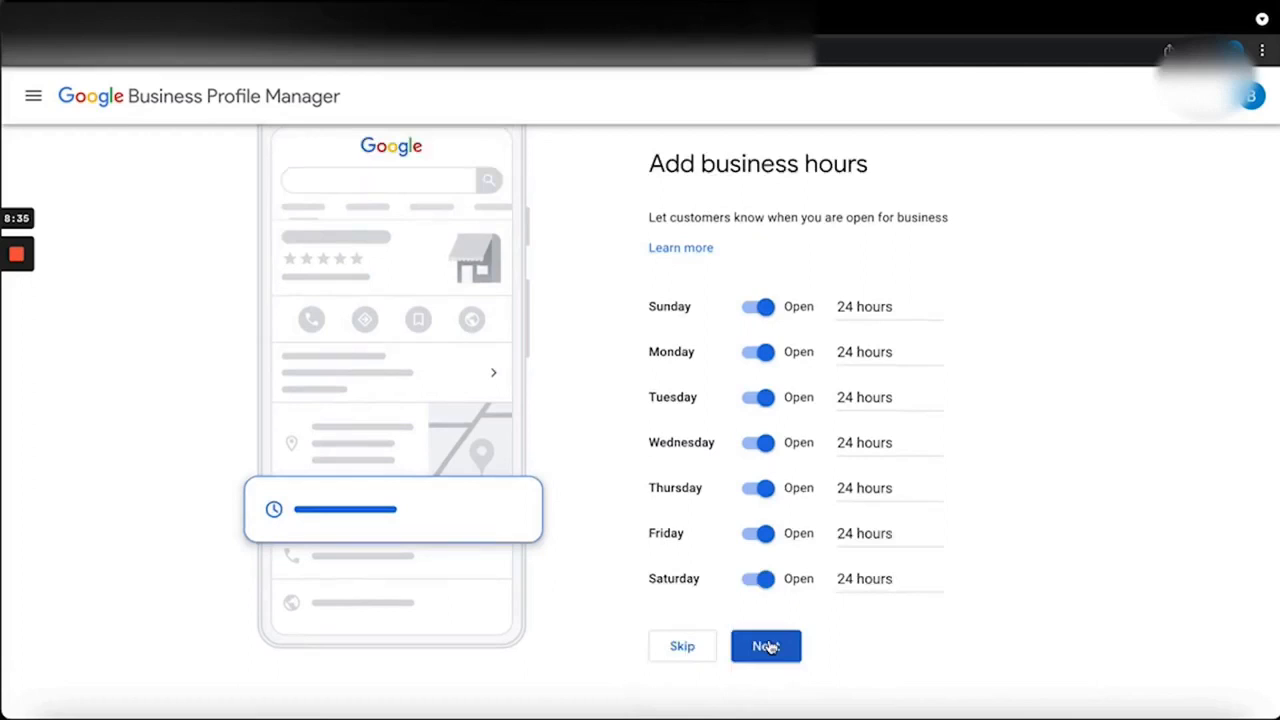
left_click(766, 646)
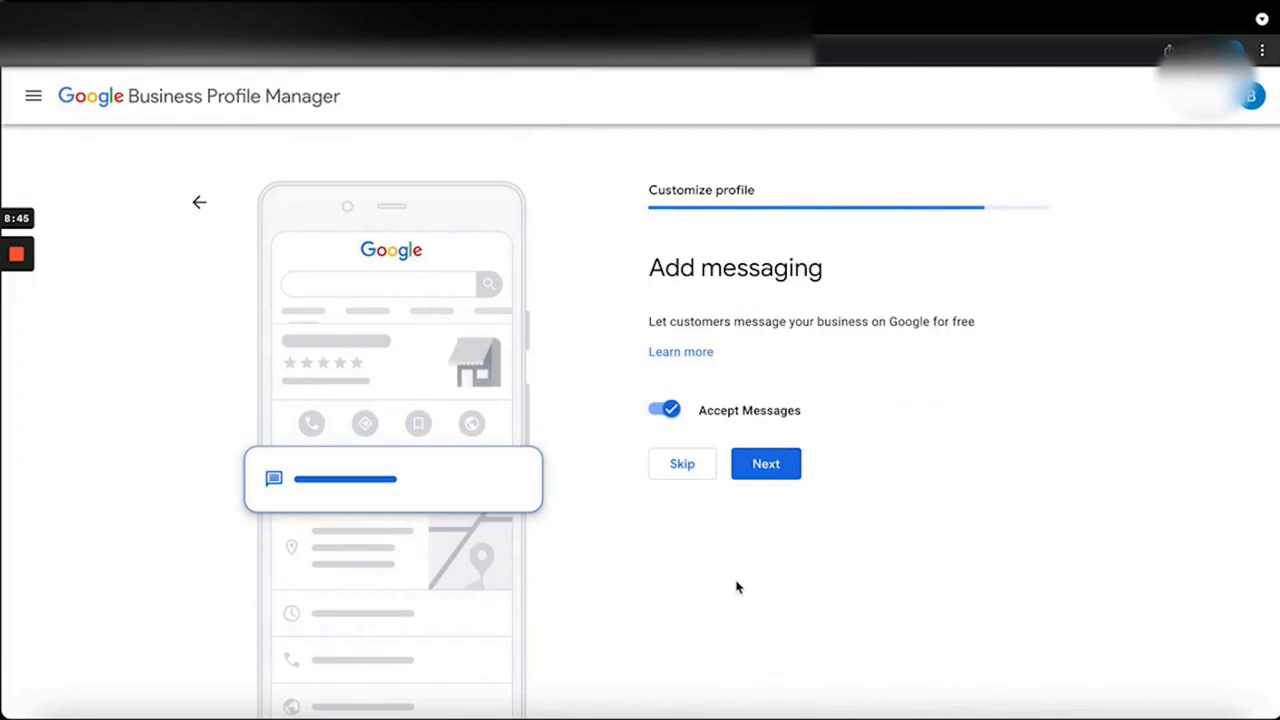
Step: Go through the remaining profile customization pages, skipping messaging and the $500 advertising credit
left_click(688, 470)
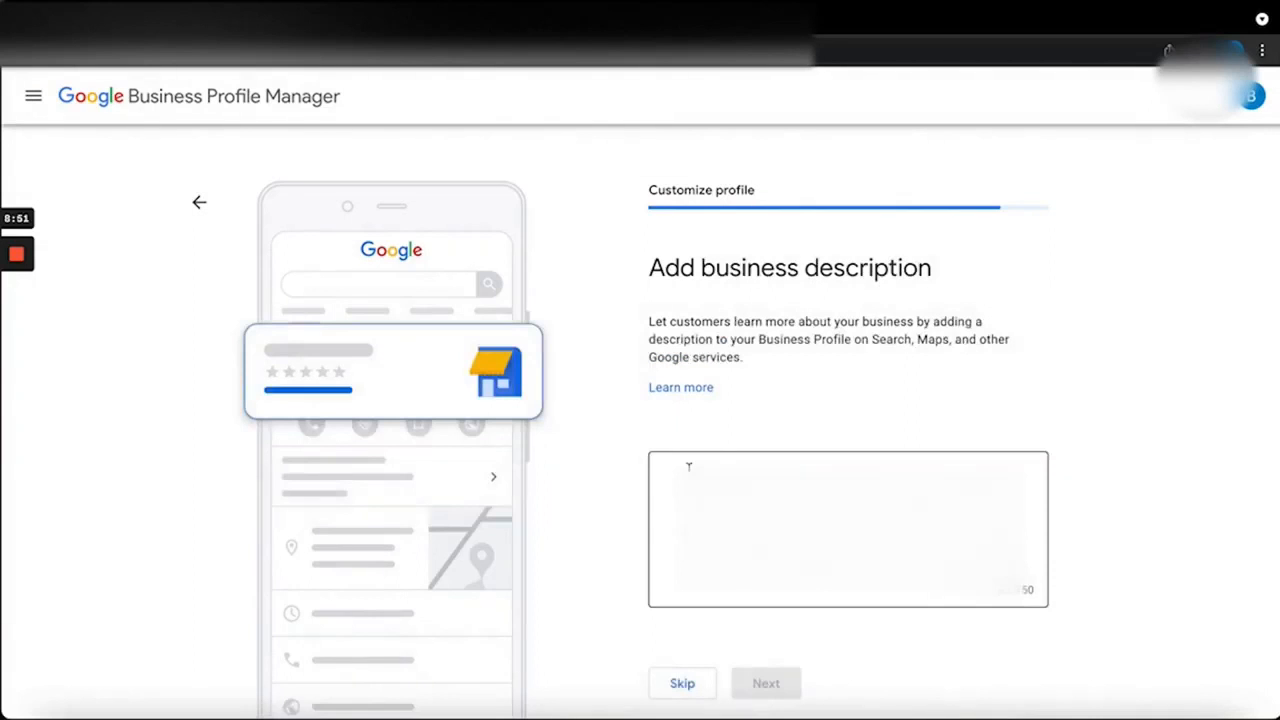
scroll(688, 466, "down", 1)
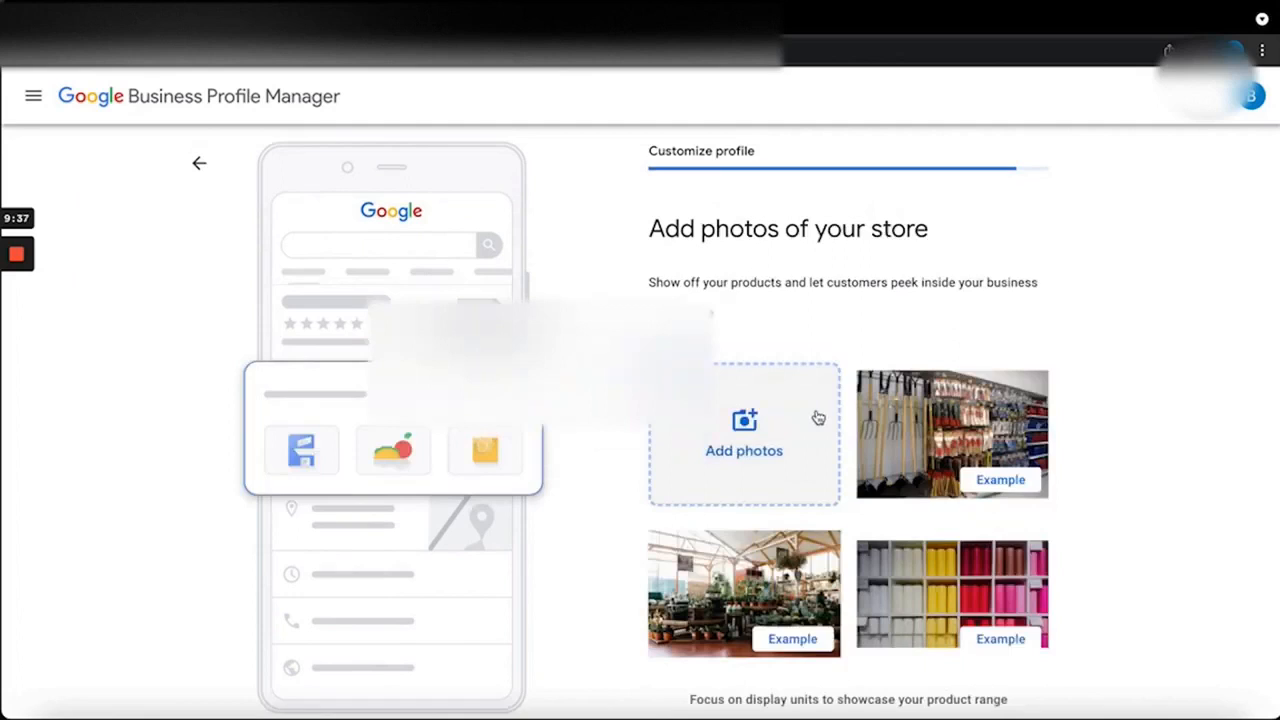
scroll(816, 419, "down", 1)
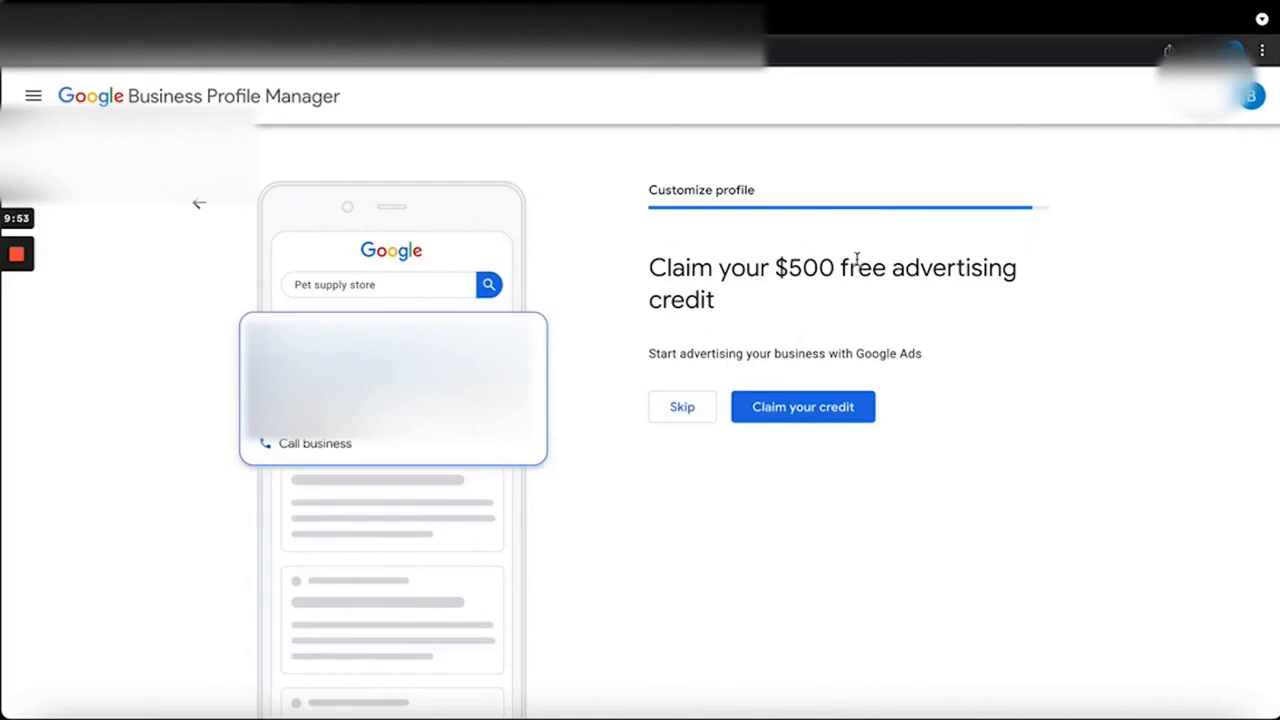
left_click(684, 406)
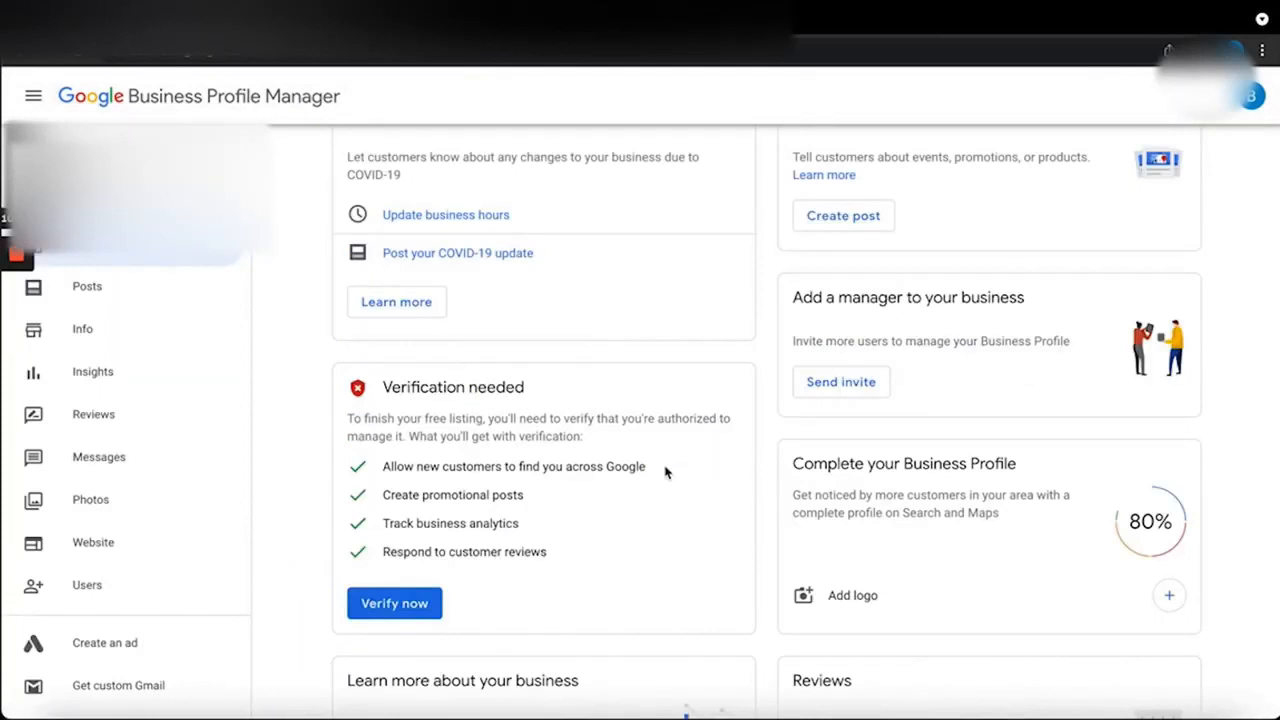
Step: Look over the profile dashboard, including the verification, profile completion, reviews and customer message cards
scroll(665, 472, "down", 4)
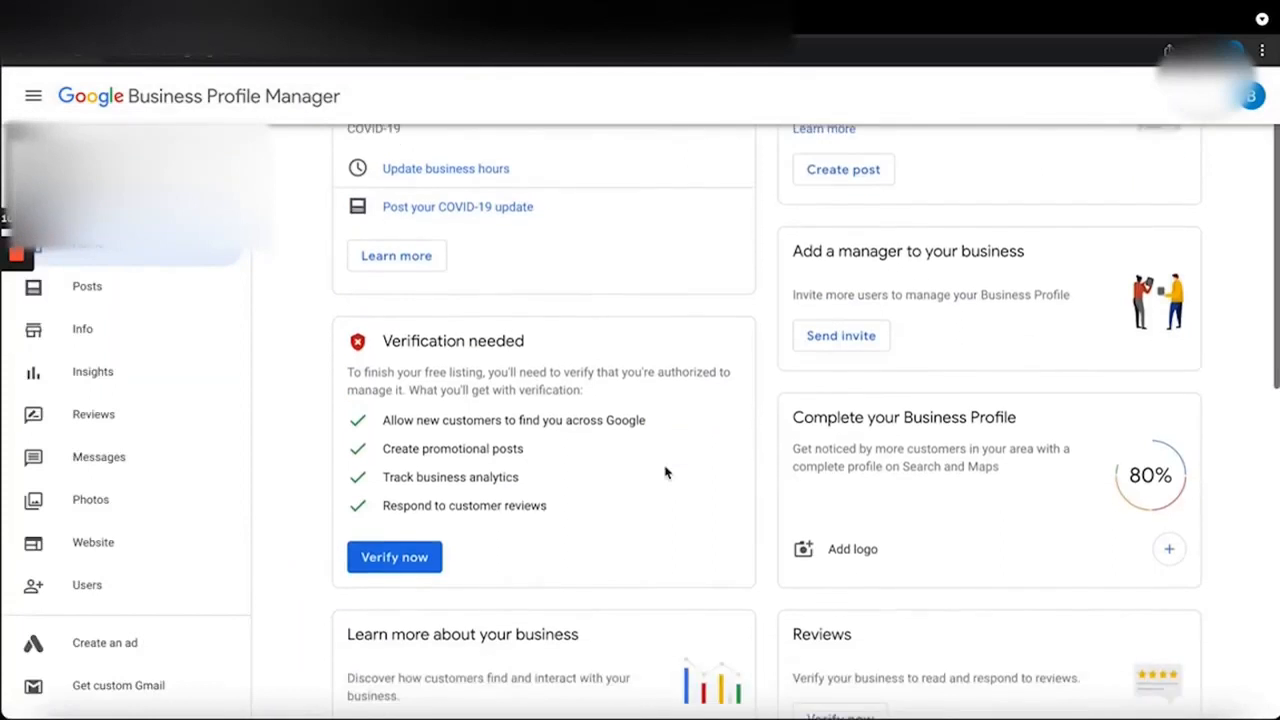
scroll(665, 472, "down", 4)
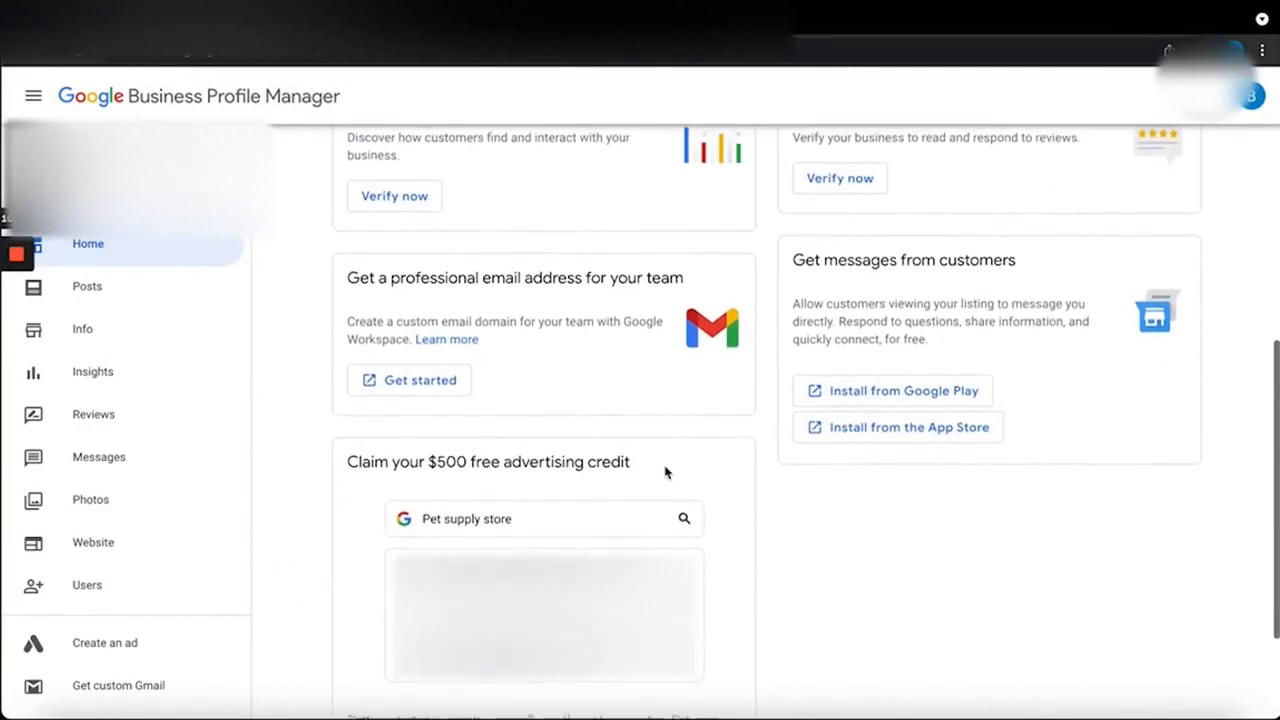
scroll(664, 471, "up", 6)
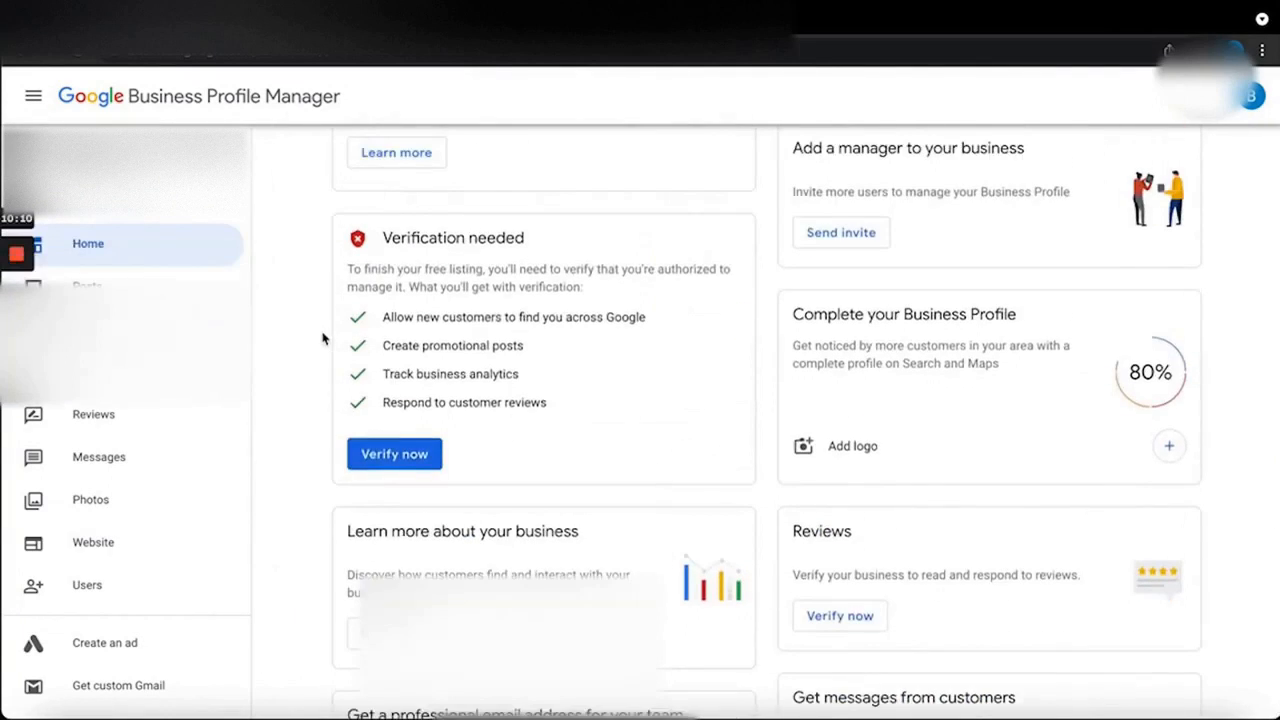
scroll(307, 331, "up", 2)
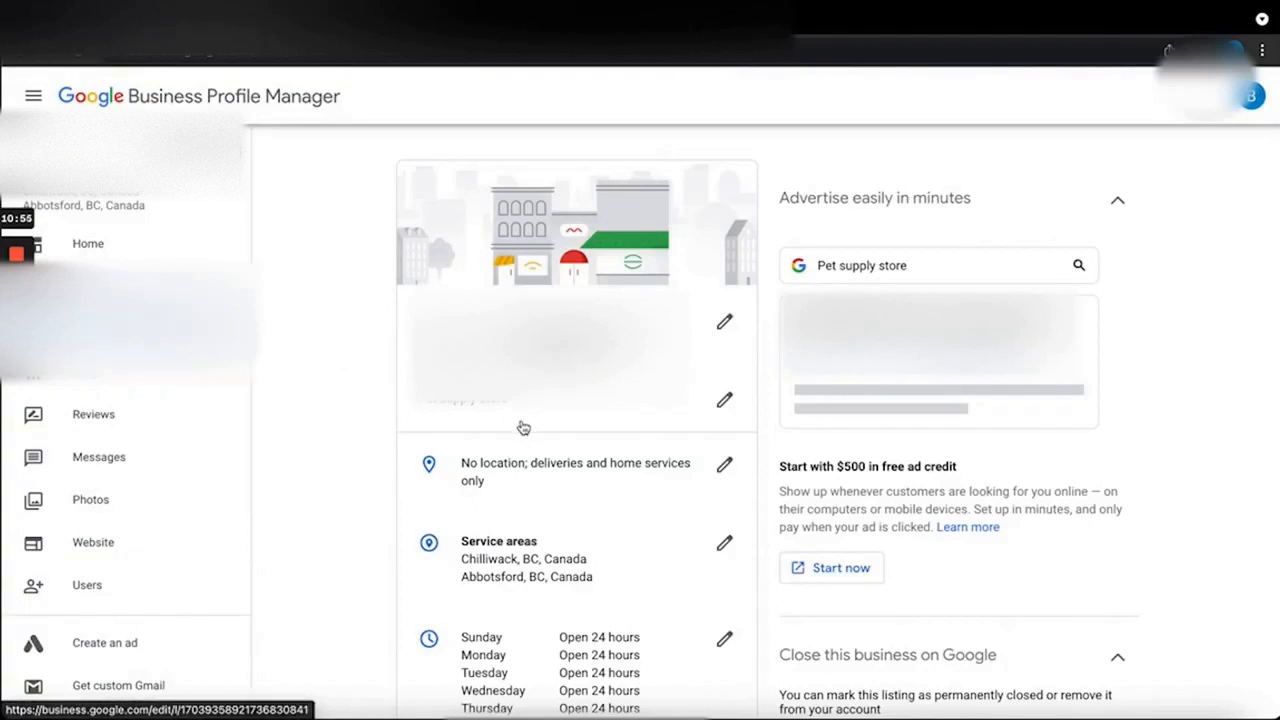
Step: Review the business information page, from the location, service areas and hours down to the attribute sections and description
scroll(523, 423, "down", 2)
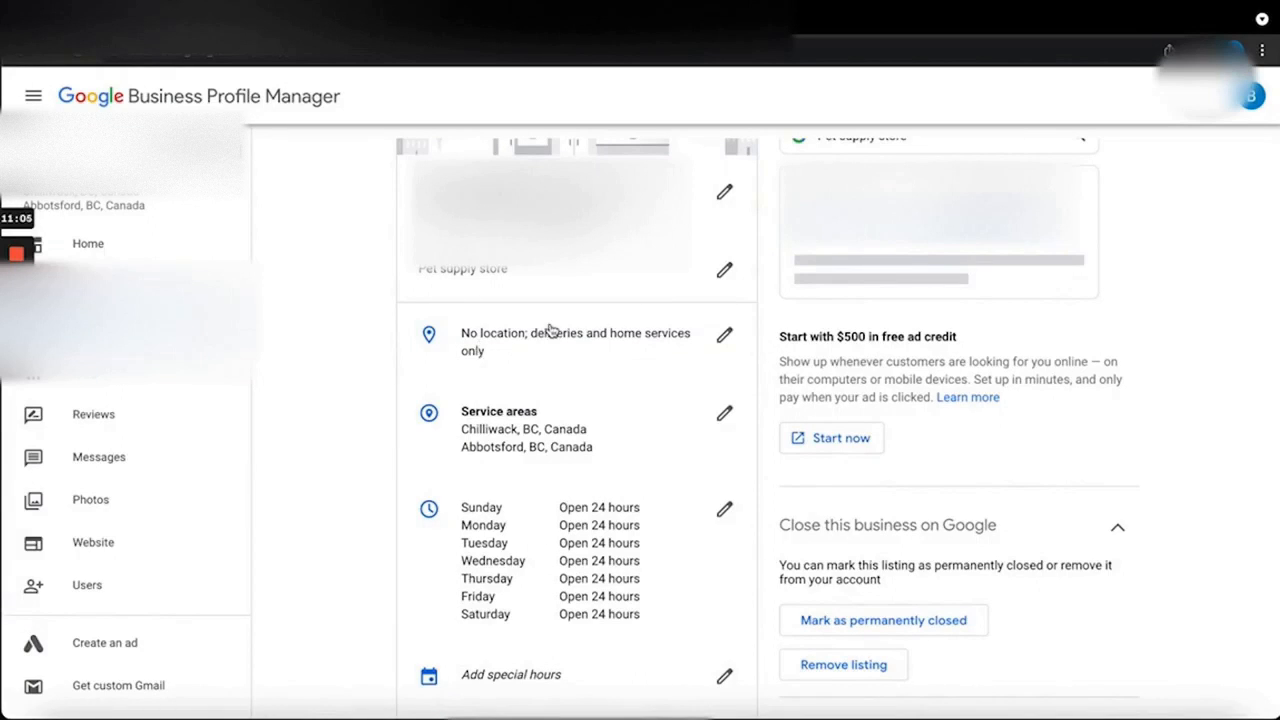
scroll(596, 340, "down", 2)
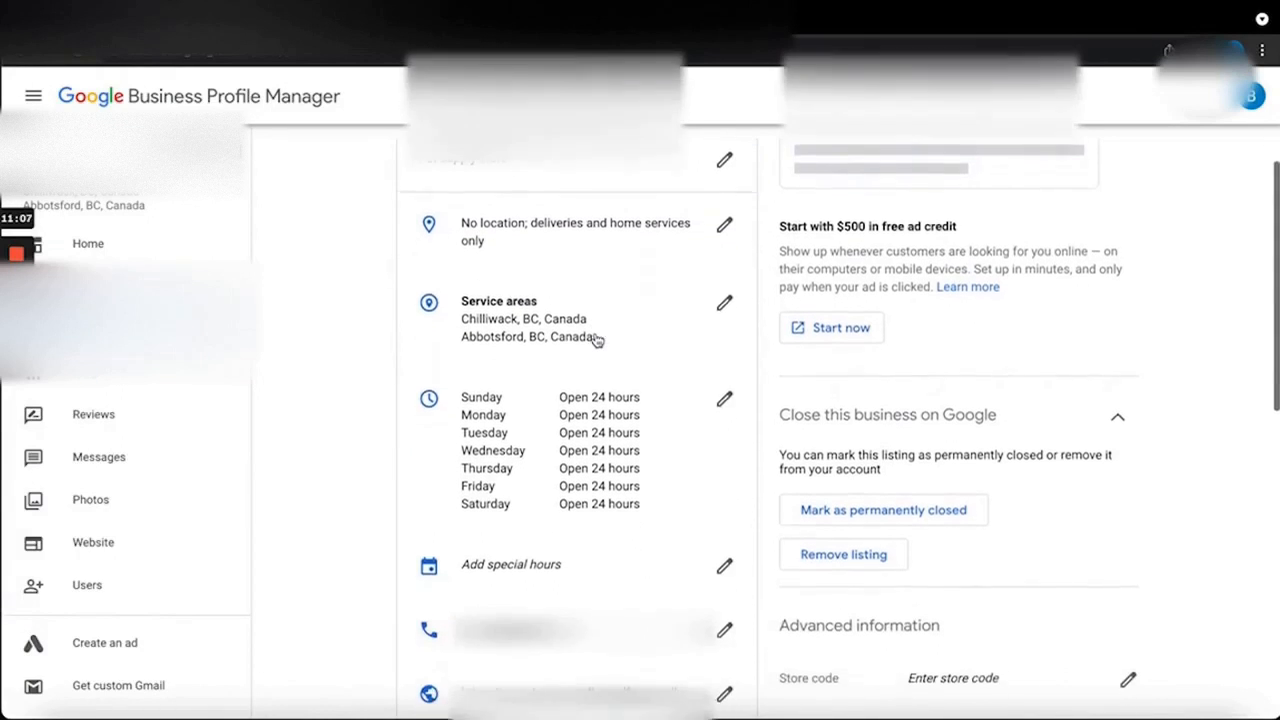
scroll(560, 335, "down", 1)
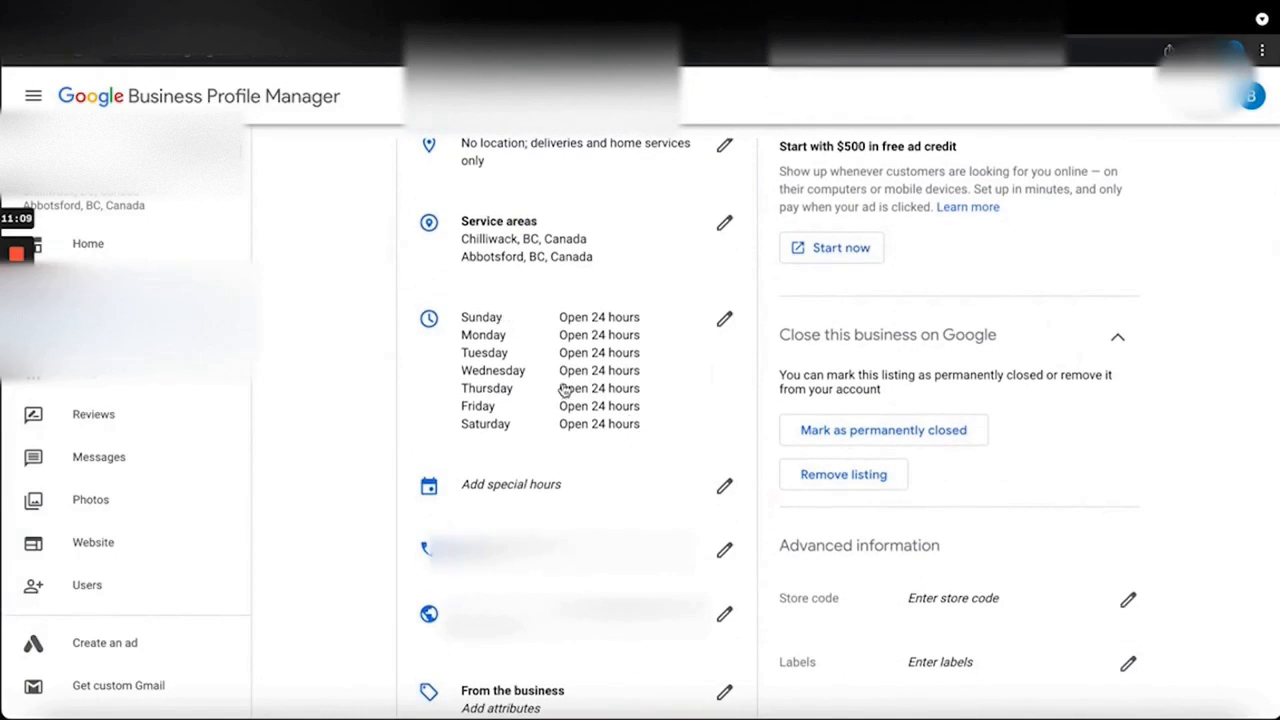
scroll(565, 390, "down", 2)
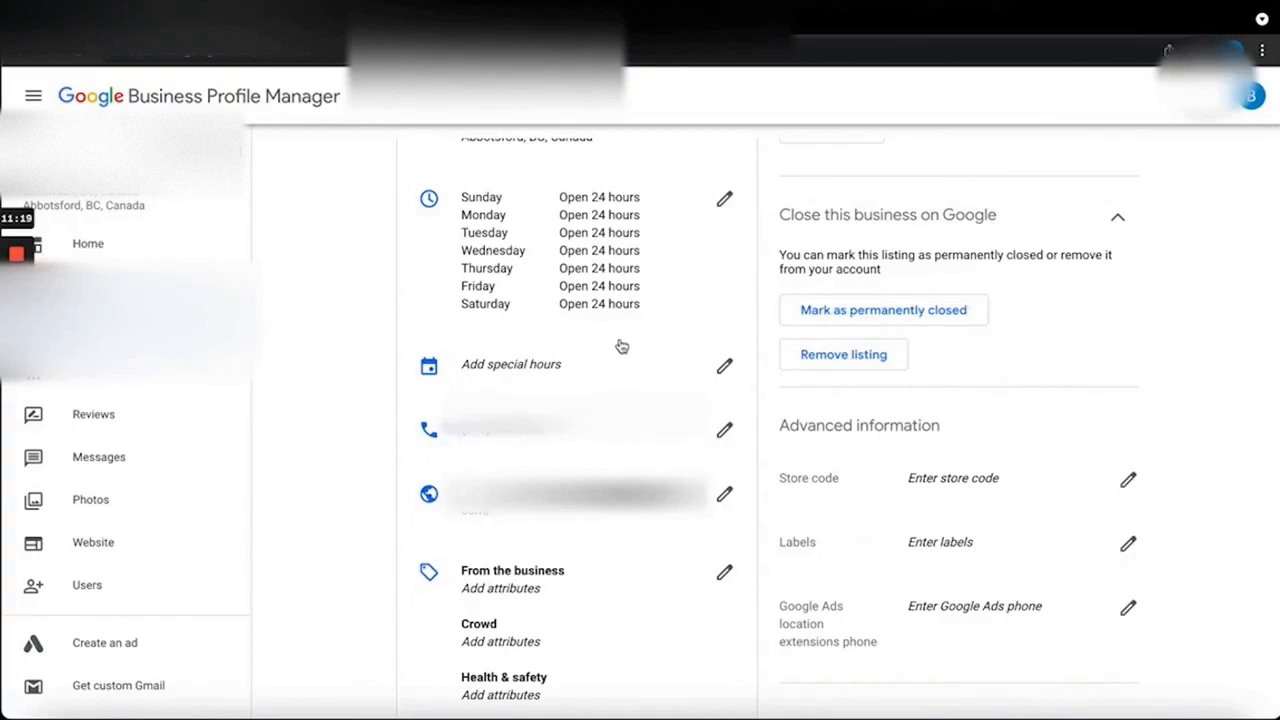
scroll(580, 375, "down", 1)
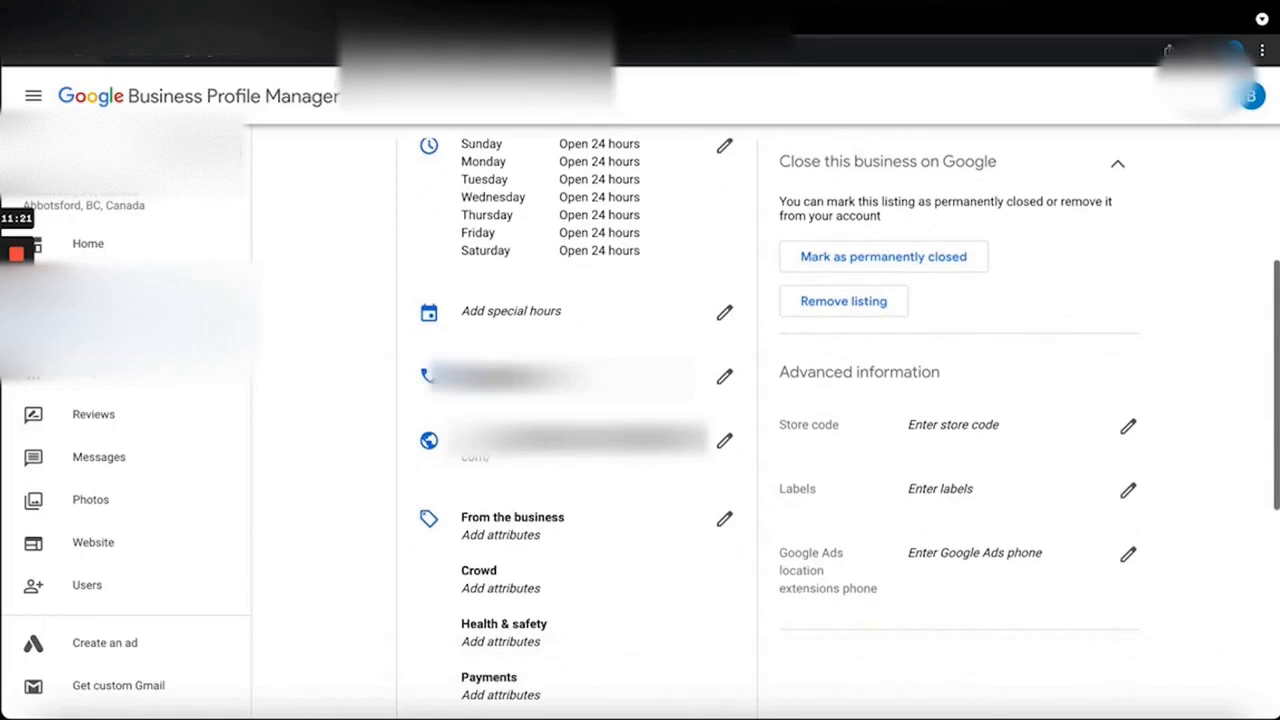
scroll(616, 363, "down", 1)
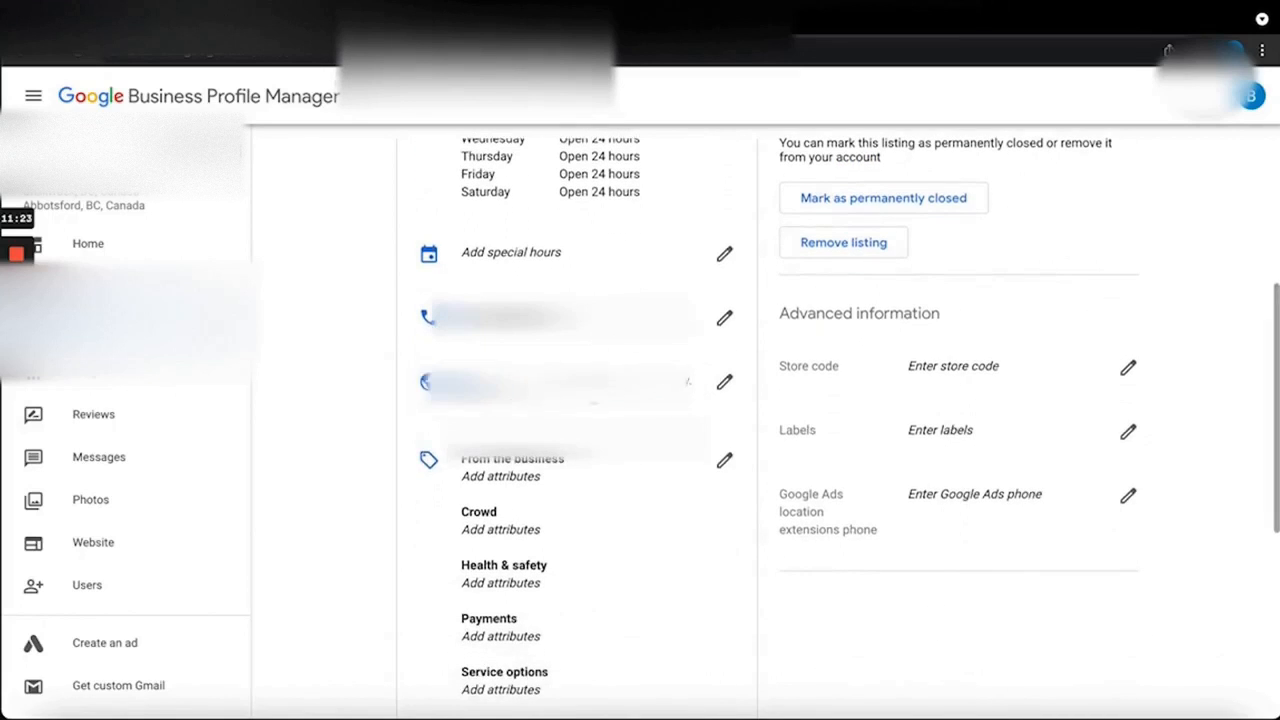
scroll(559, 395, "down", 2)
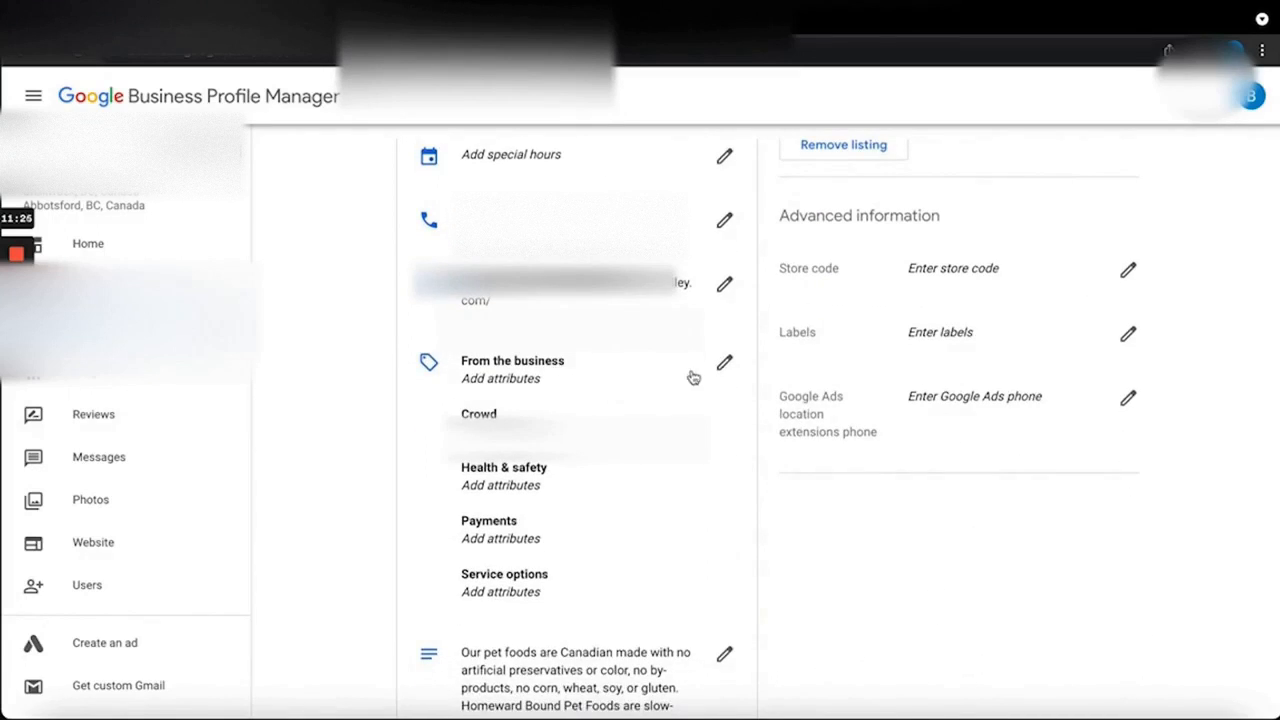
Step: Add the Delivery service option to the business attributes and apply the change
left_click(725, 363)
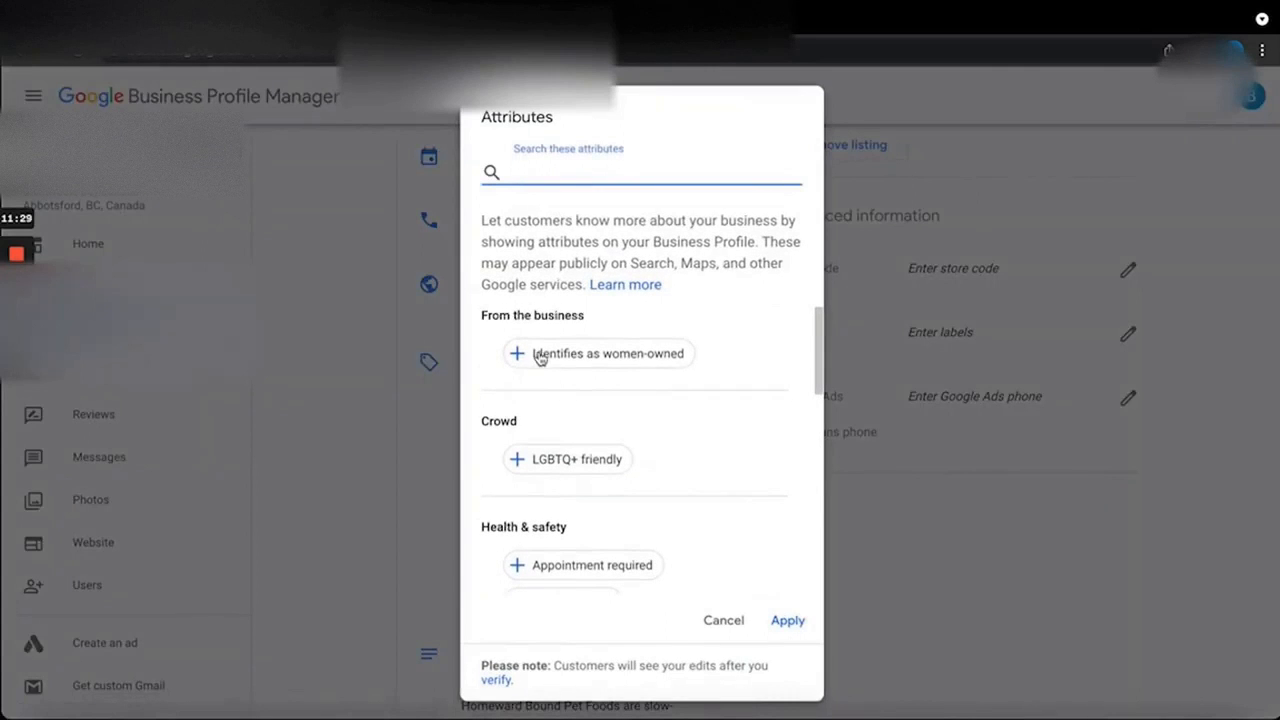
scroll(605, 360, "down", 1)
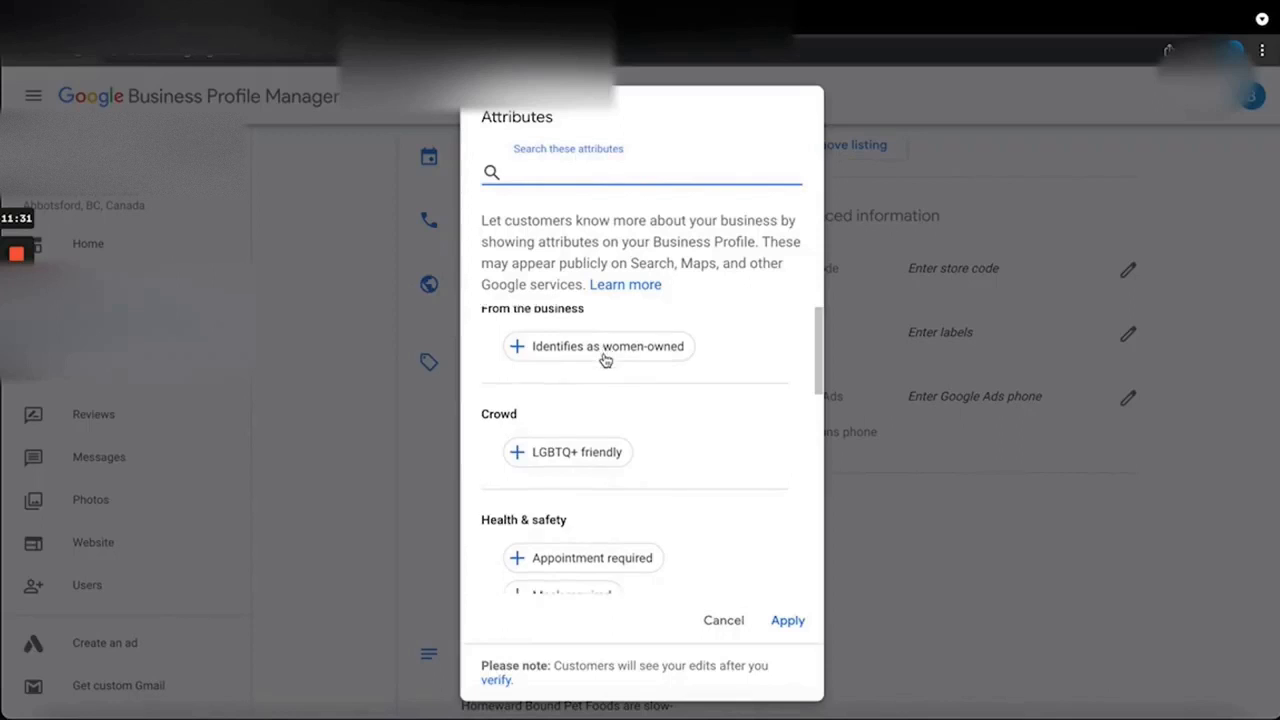
scroll(558, 400, "down", 1)
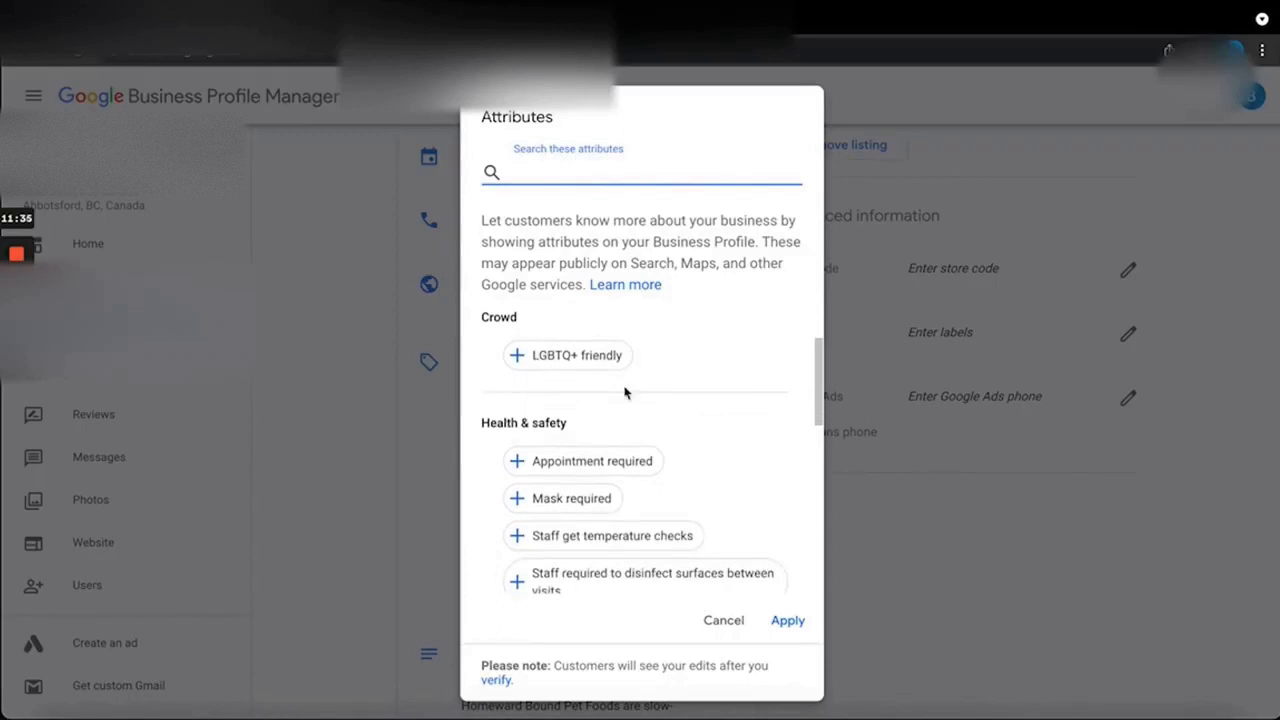
scroll(626, 390, "down", 2)
scroll(611, 409, "down", 1)
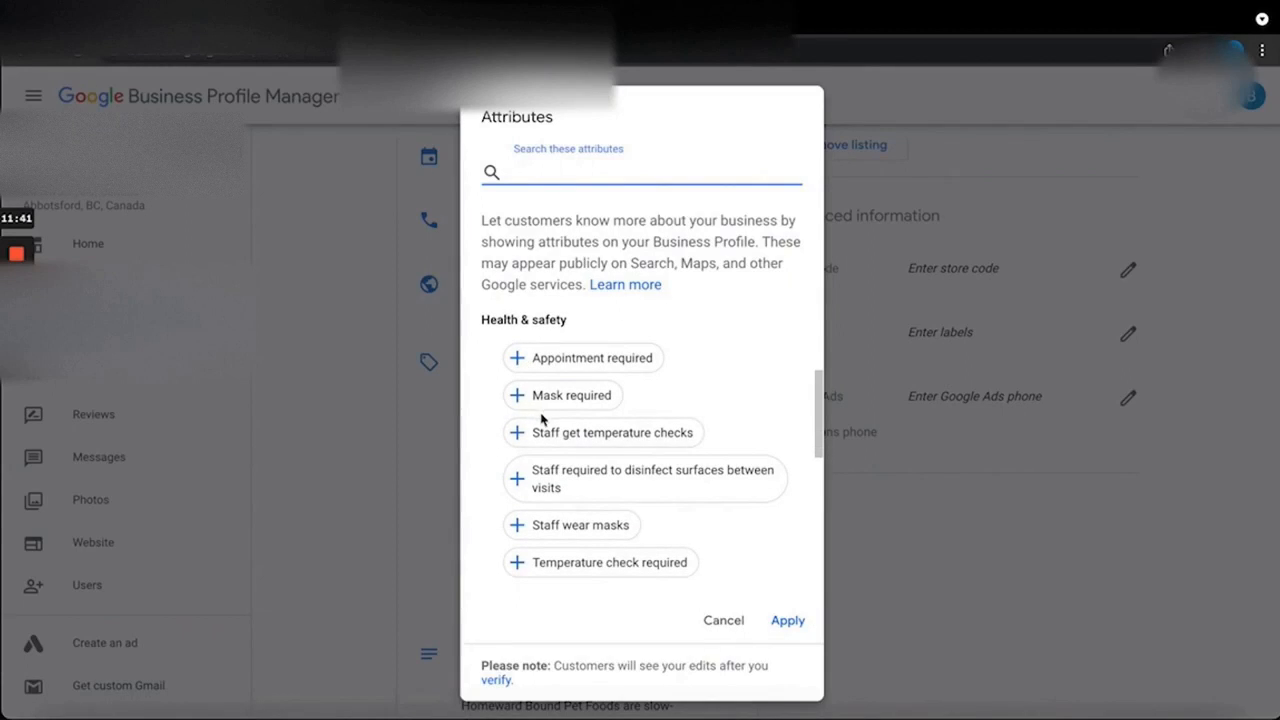
scroll(545, 433, "down", 3)
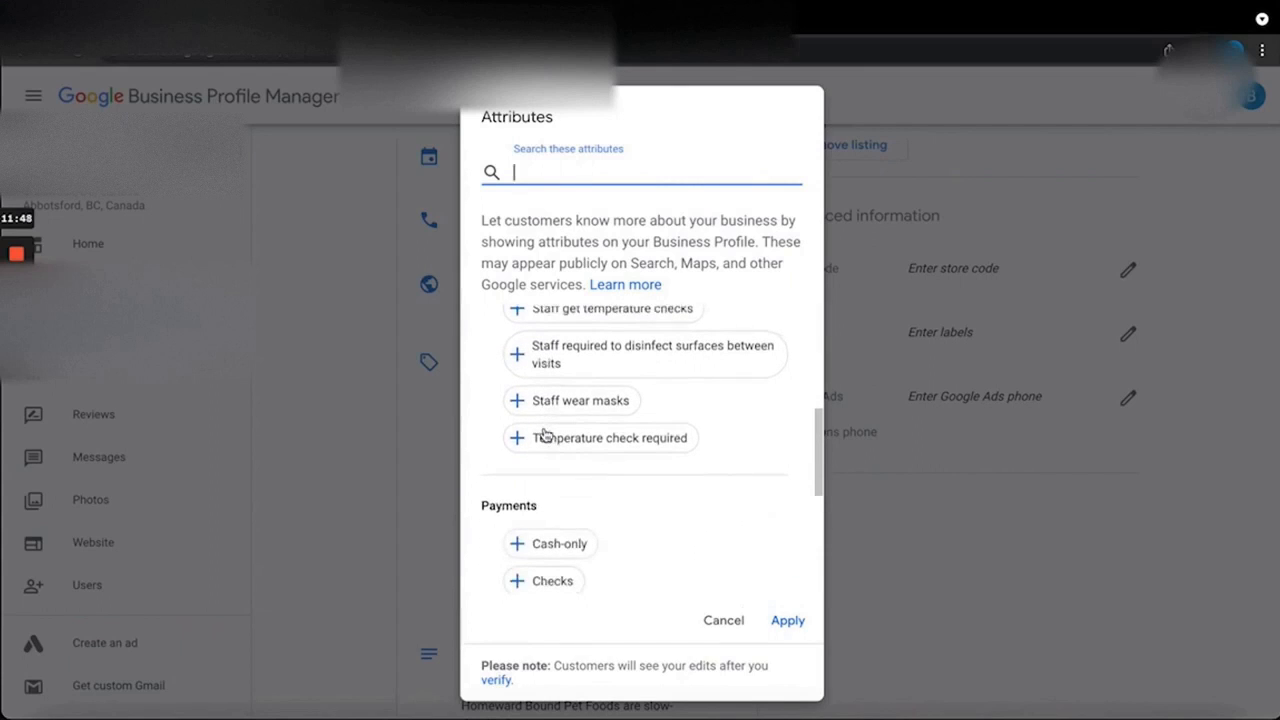
scroll(545, 433, "down", 5)
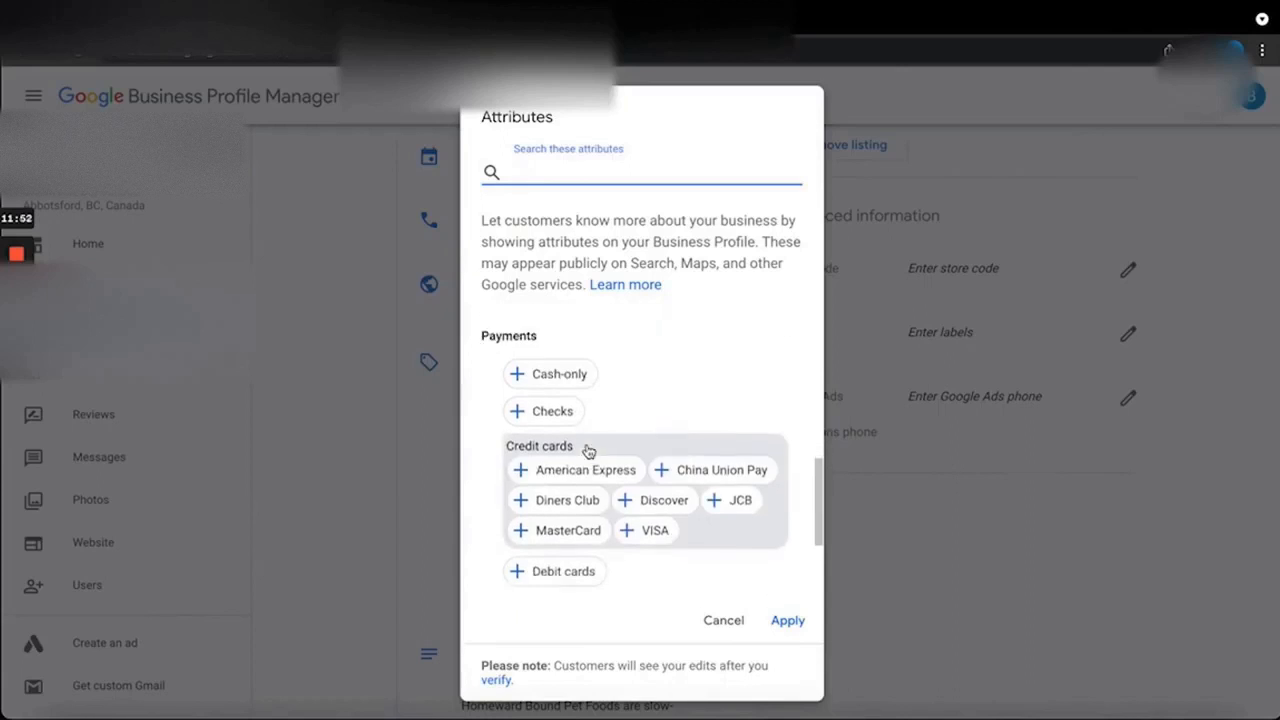
scroll(645, 430, "up", 1)
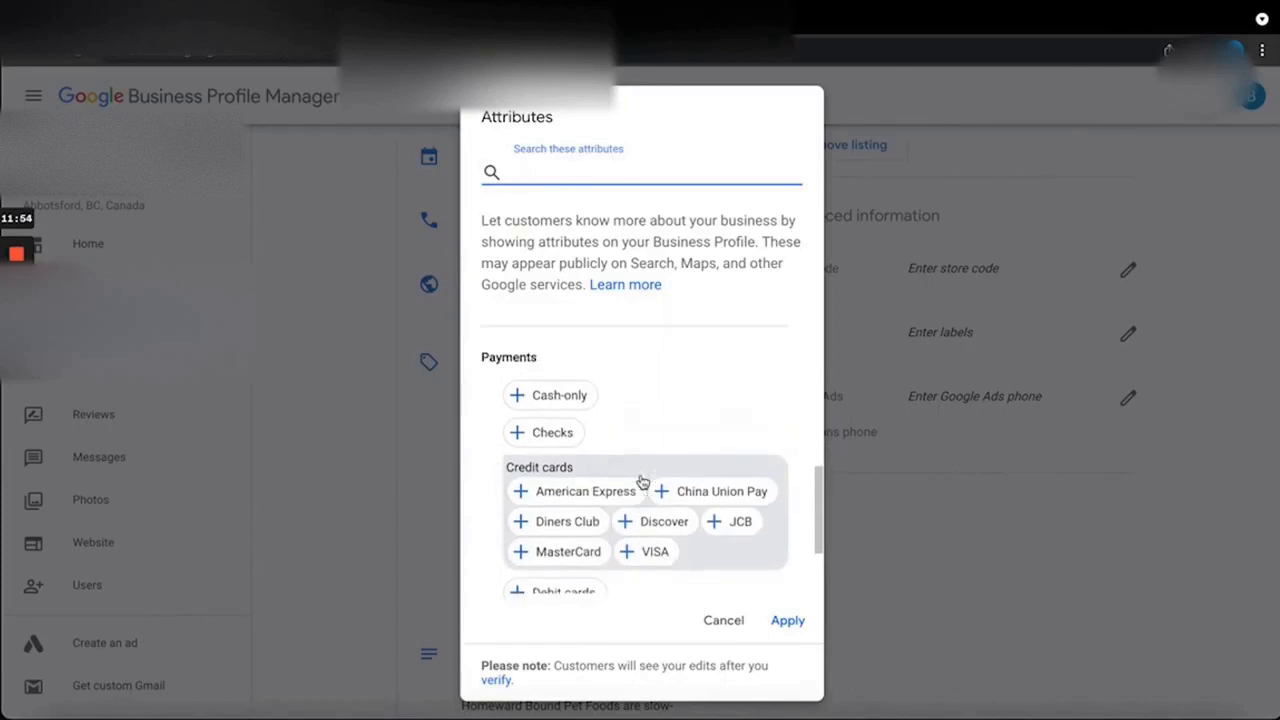
scroll(643, 480, "down", 3)
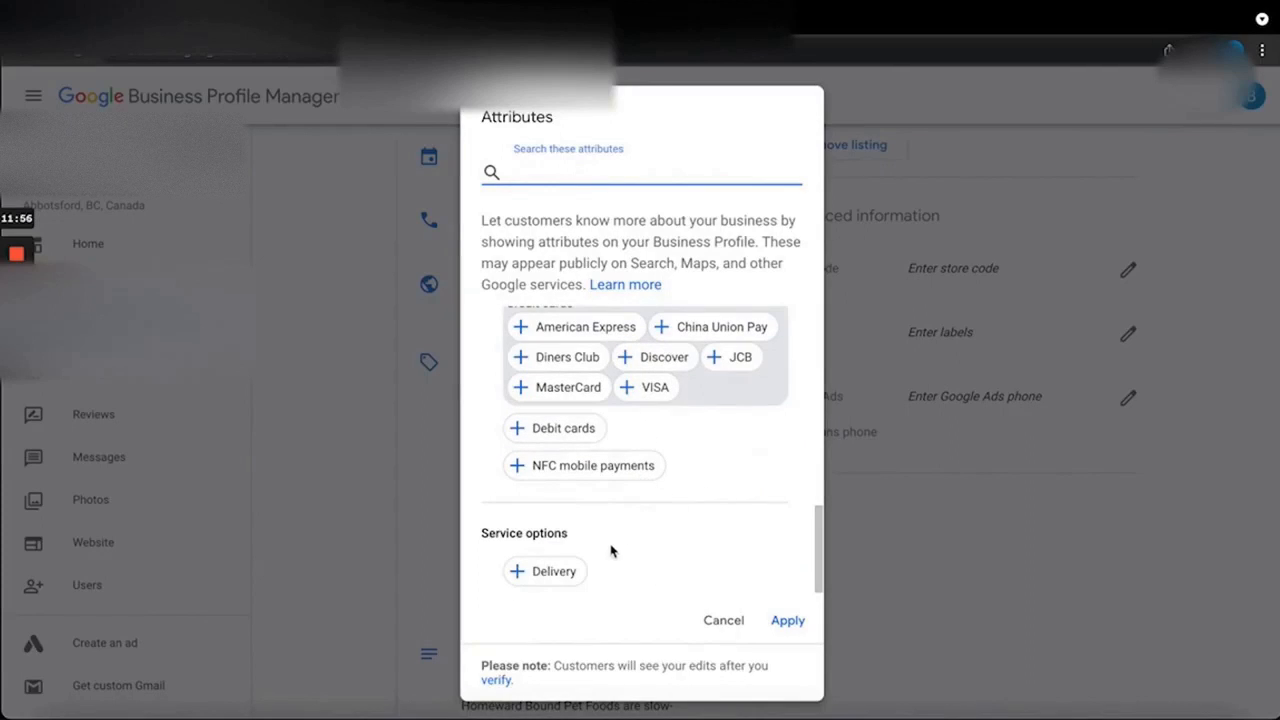
left_click(554, 572)
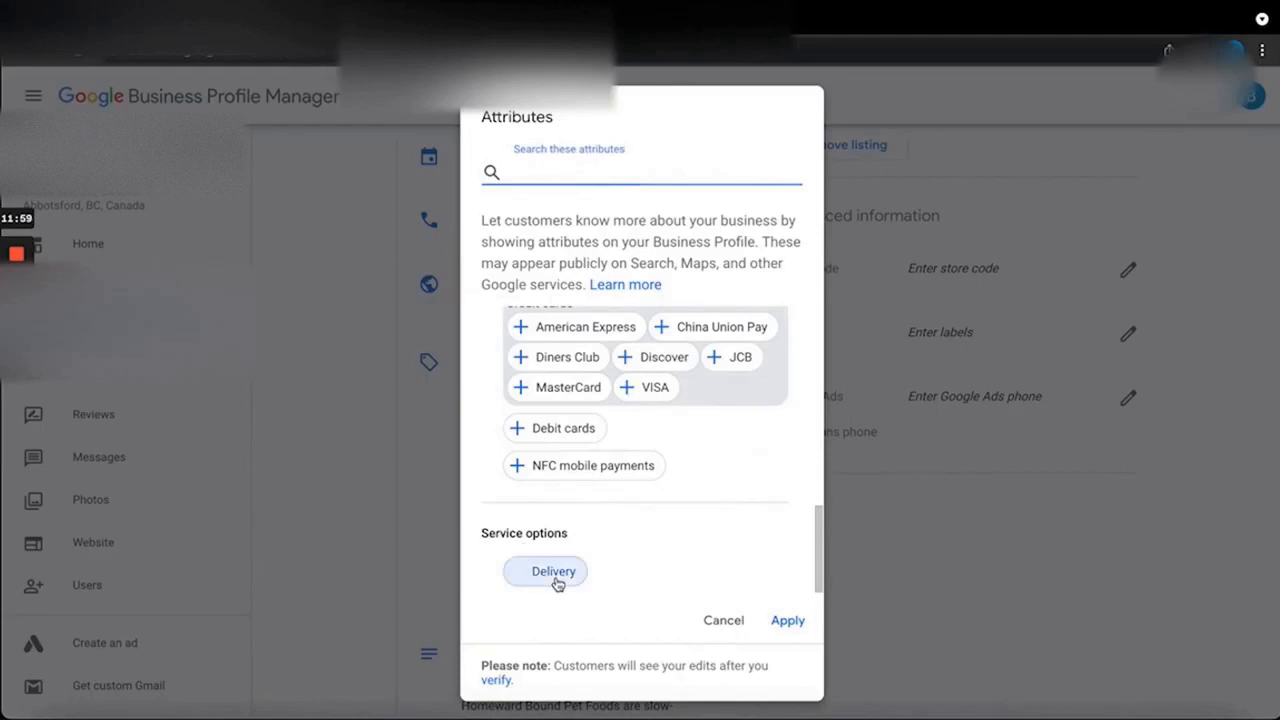
left_click(784, 622)
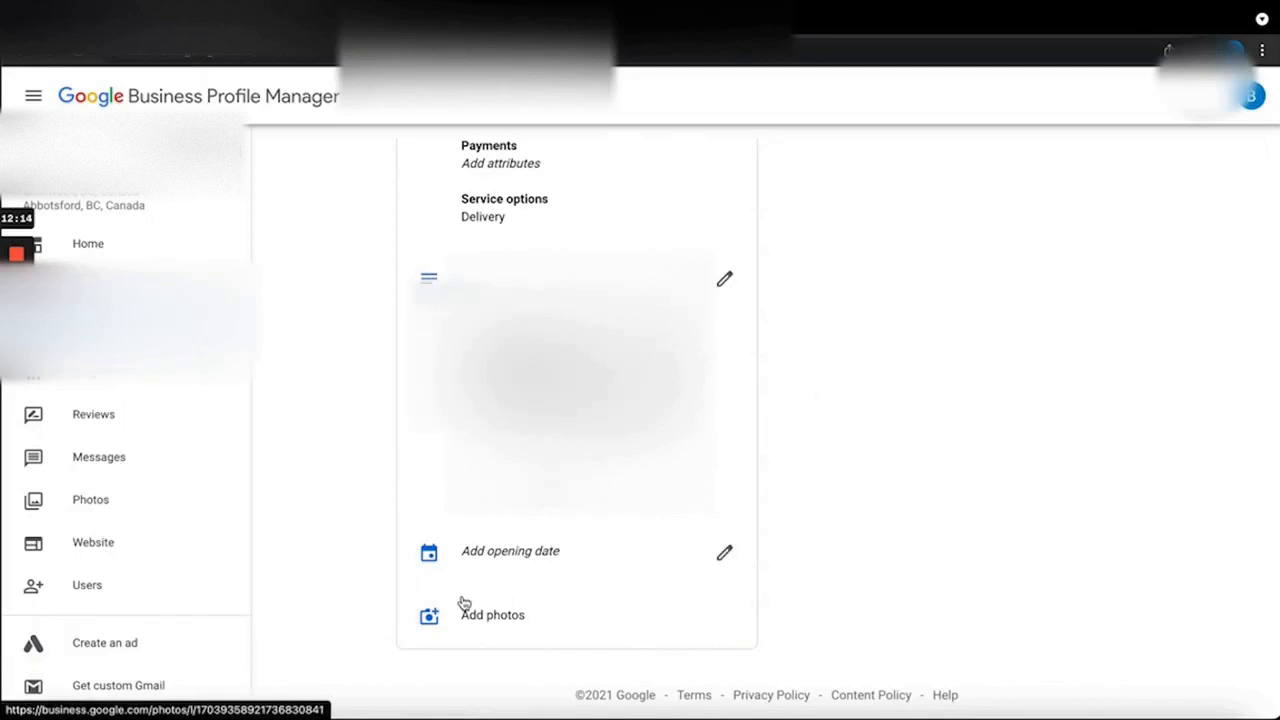
Step: Look over the profile's customer insights, reviews and messaging pages
scroll(463, 603, "up", 5)
scroll(405, 518, "up", 5)
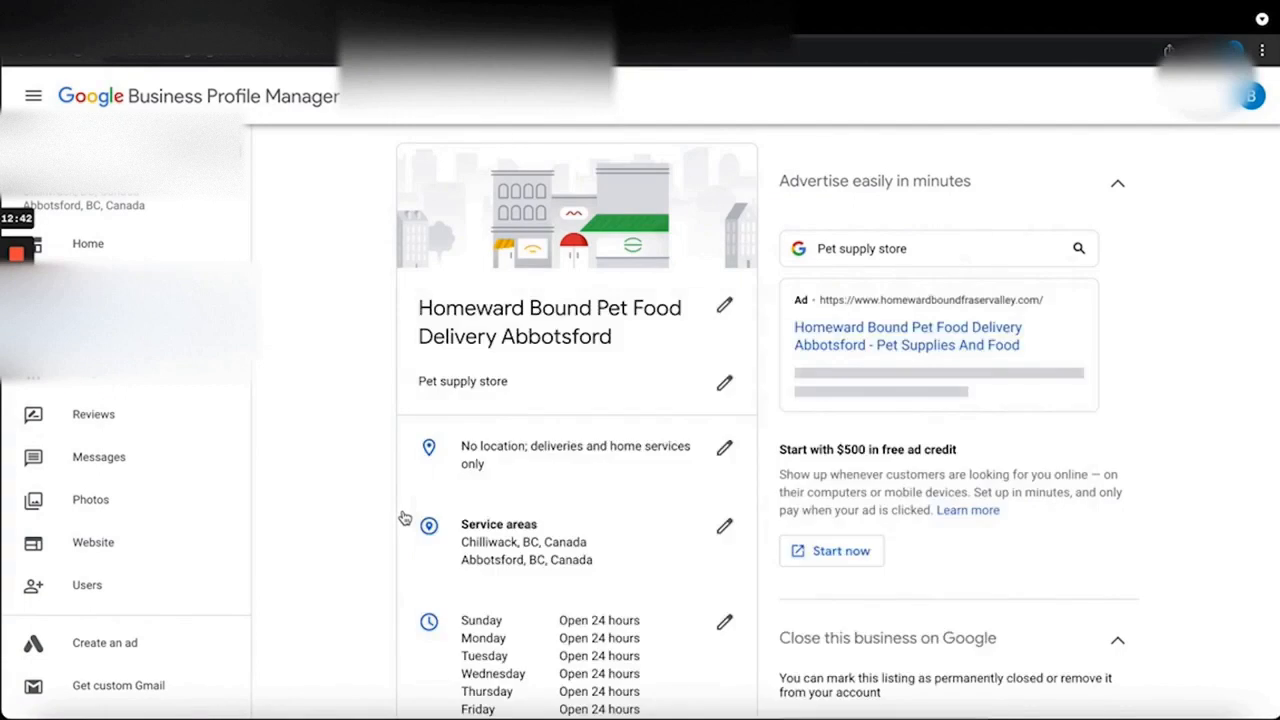
left_click(126, 388)
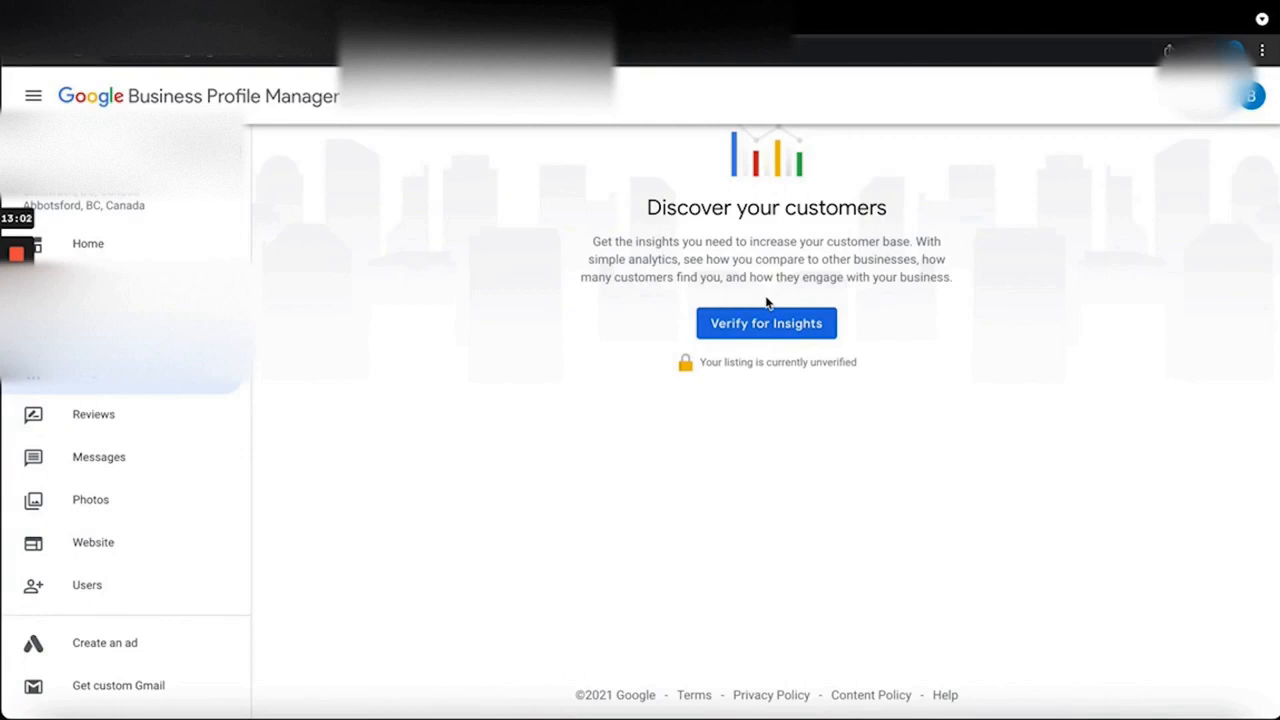
left_click(236, 416)
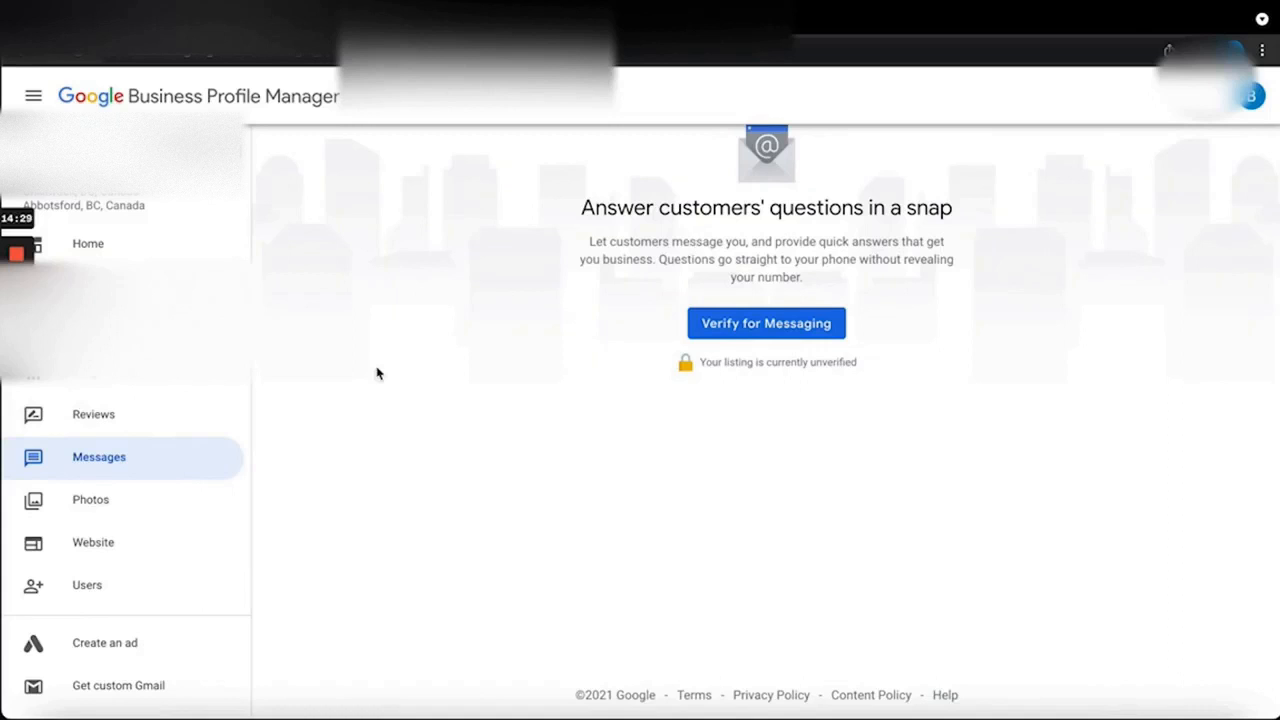
Step: Open the profile's photos page, dismiss the posting tip and examine the logo, cover, video and product upload options
left_click(168, 505)
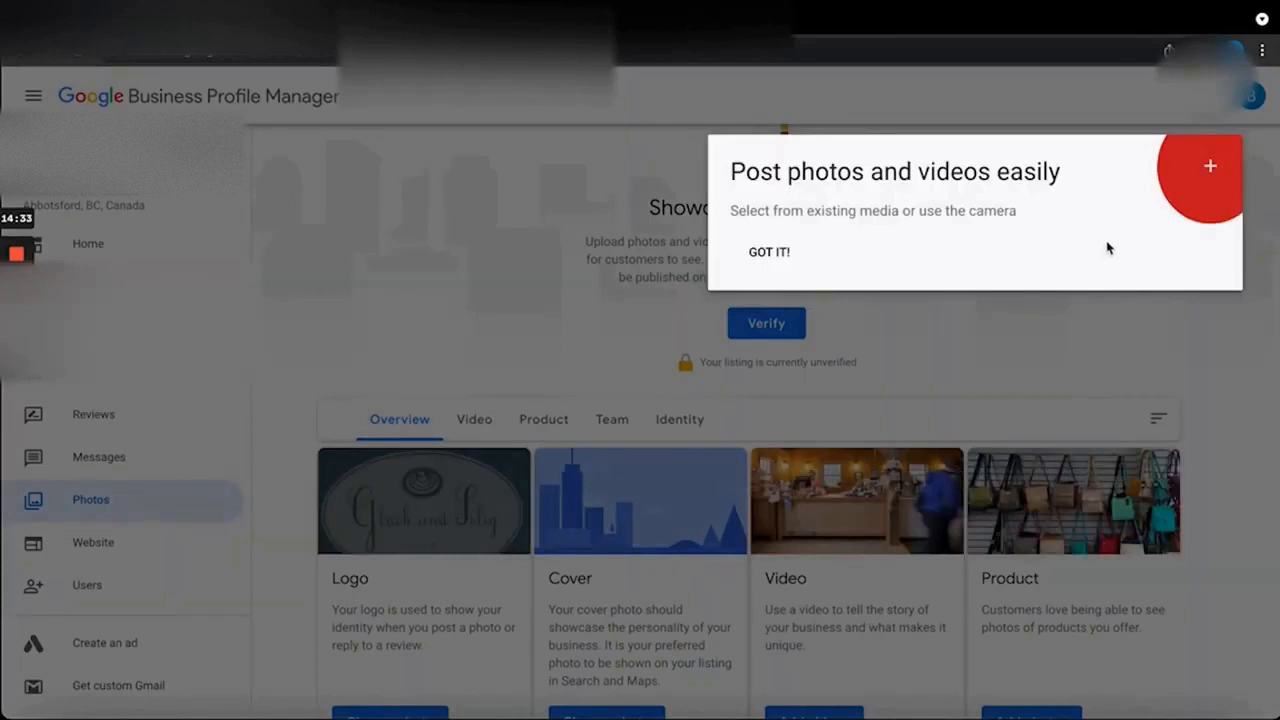
left_click(781, 264)
scroll(619, 318, "down", 2)
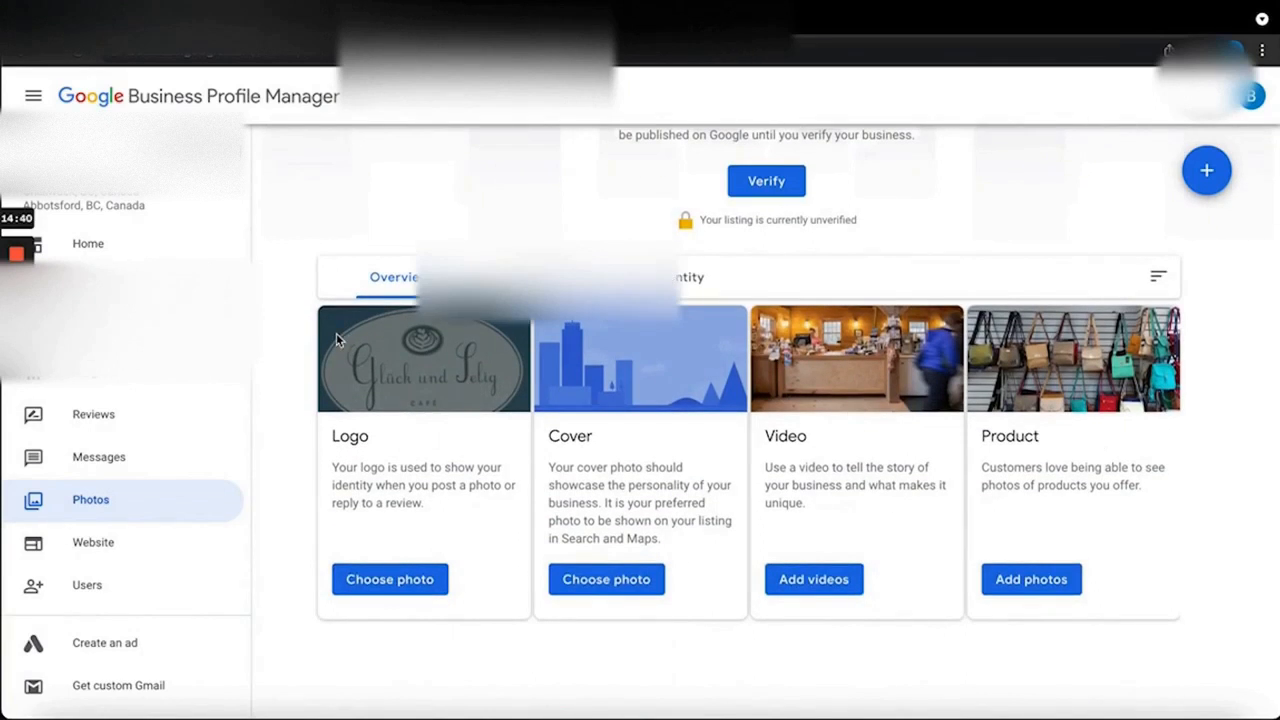
Step: Check who manages the profile in the user list, close it and view the remaining management options
left_click(118, 587)
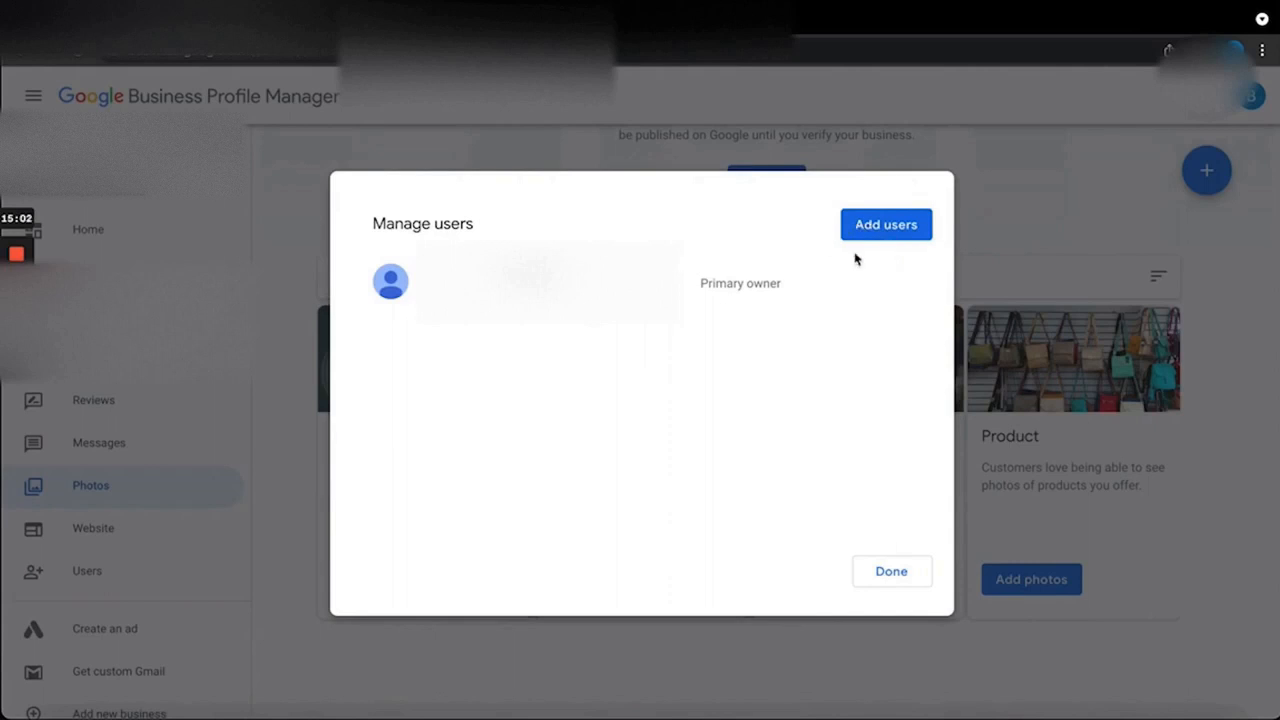
left_click(891, 568)
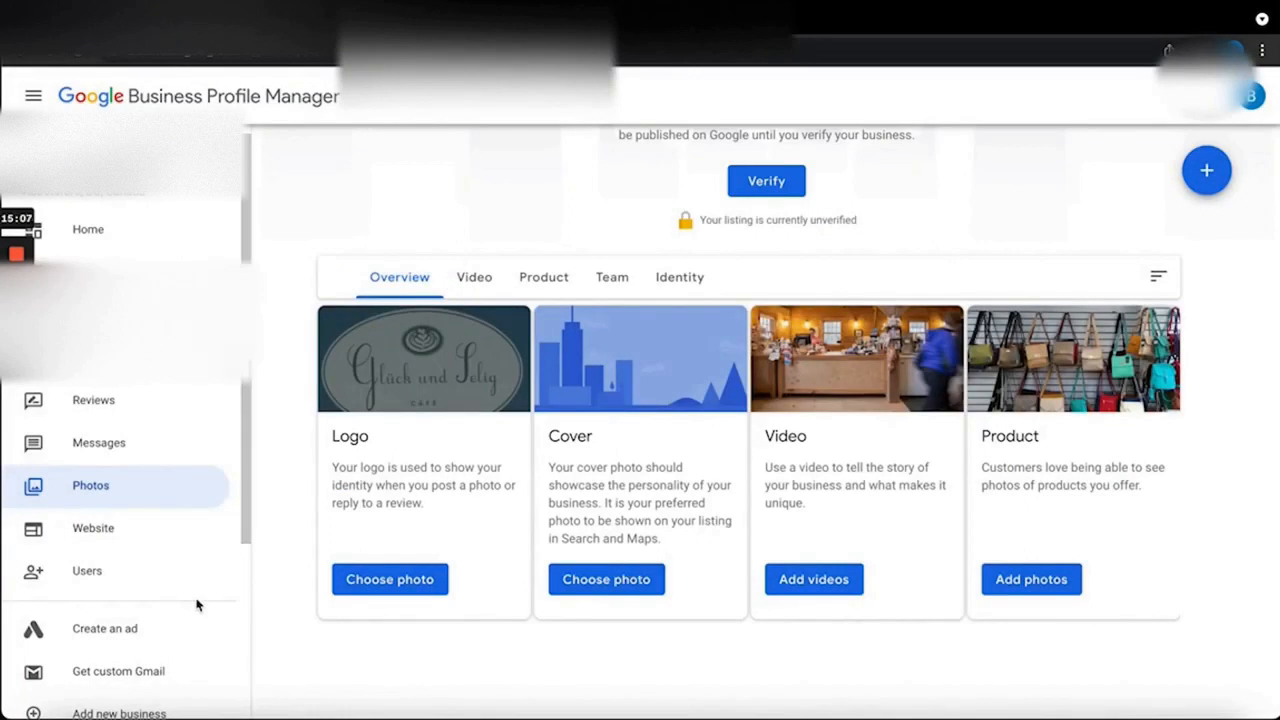
scroll(190, 590, "down", 3)
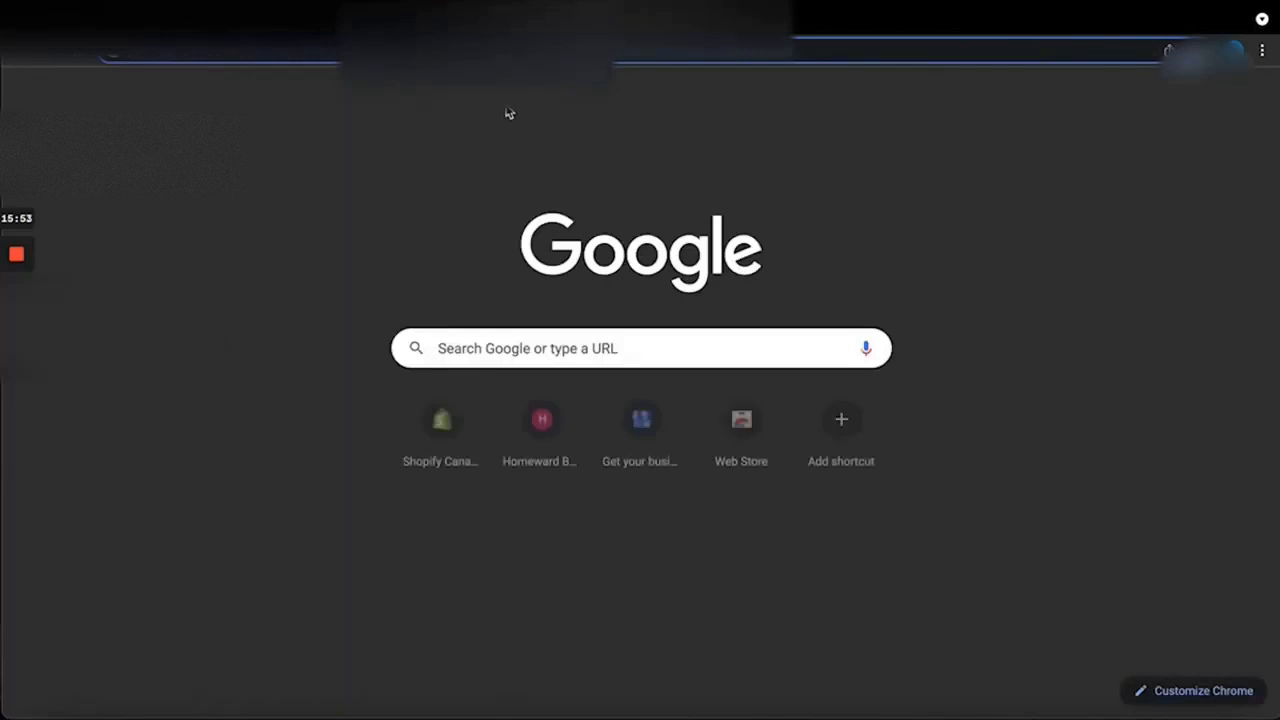
Step: Search Google for "cannibis stores near me" and look through the results
key("Return")
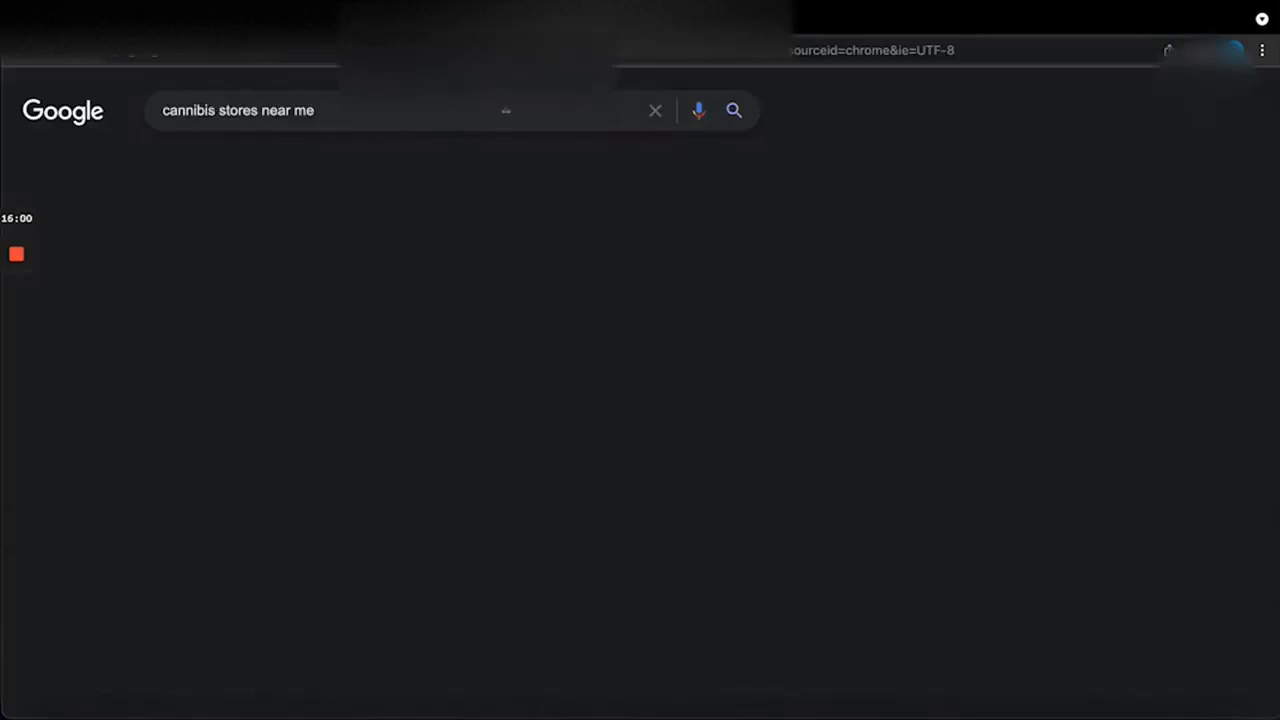
scroll(353, 315, "down", 3)
scroll(353, 315, "up", 2)
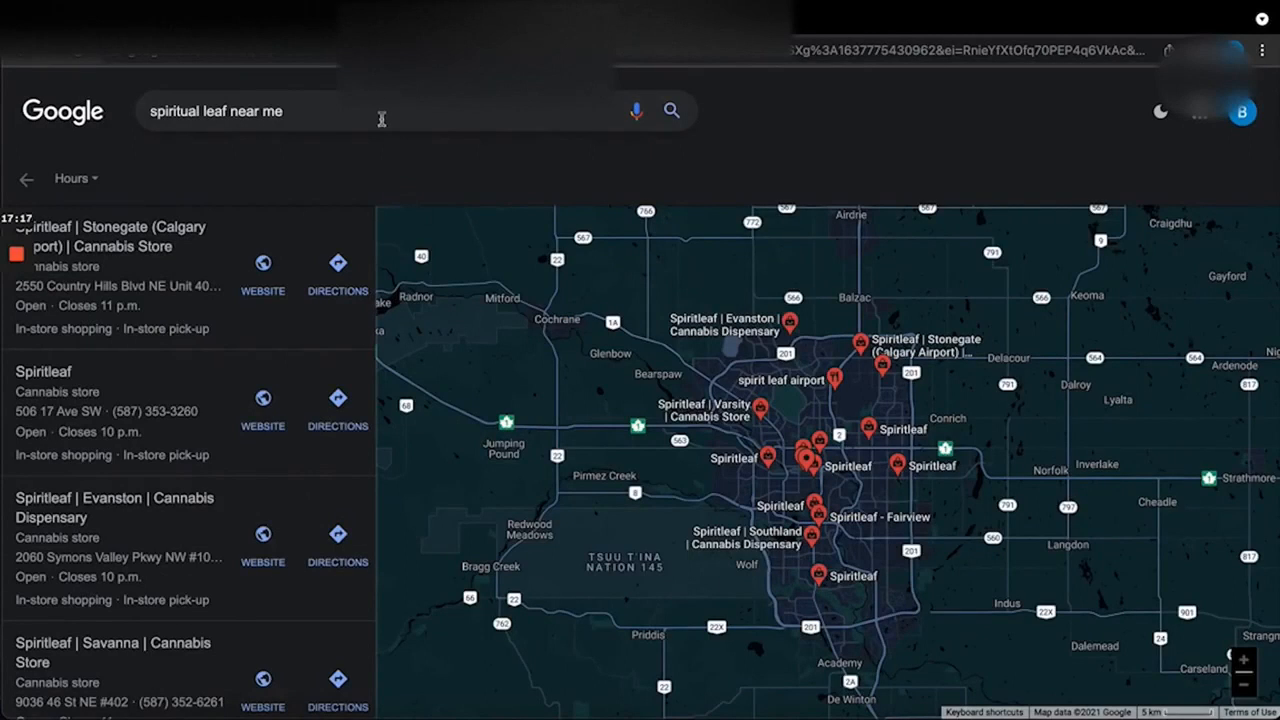
Step: Examine the Spiritleaf store locations on the map in the Google results for "spiritual leaf near me"
mouse_move(803, 447)
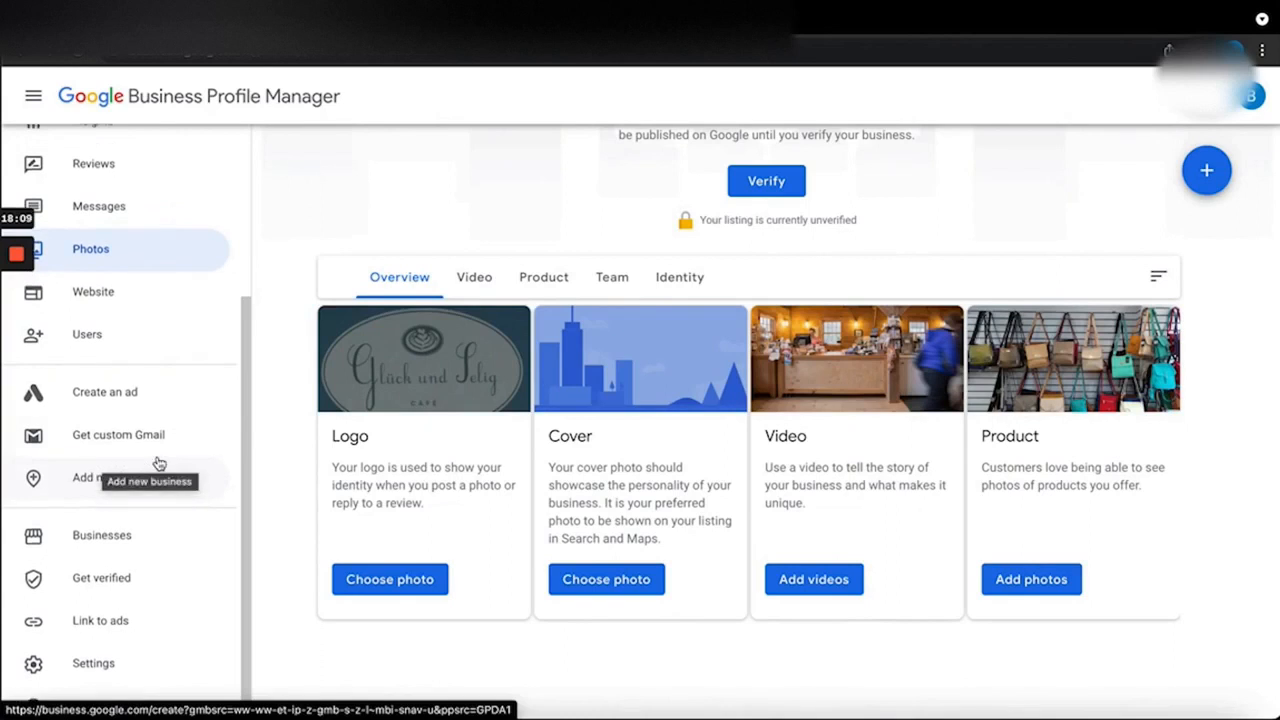
left_click(560, 20)
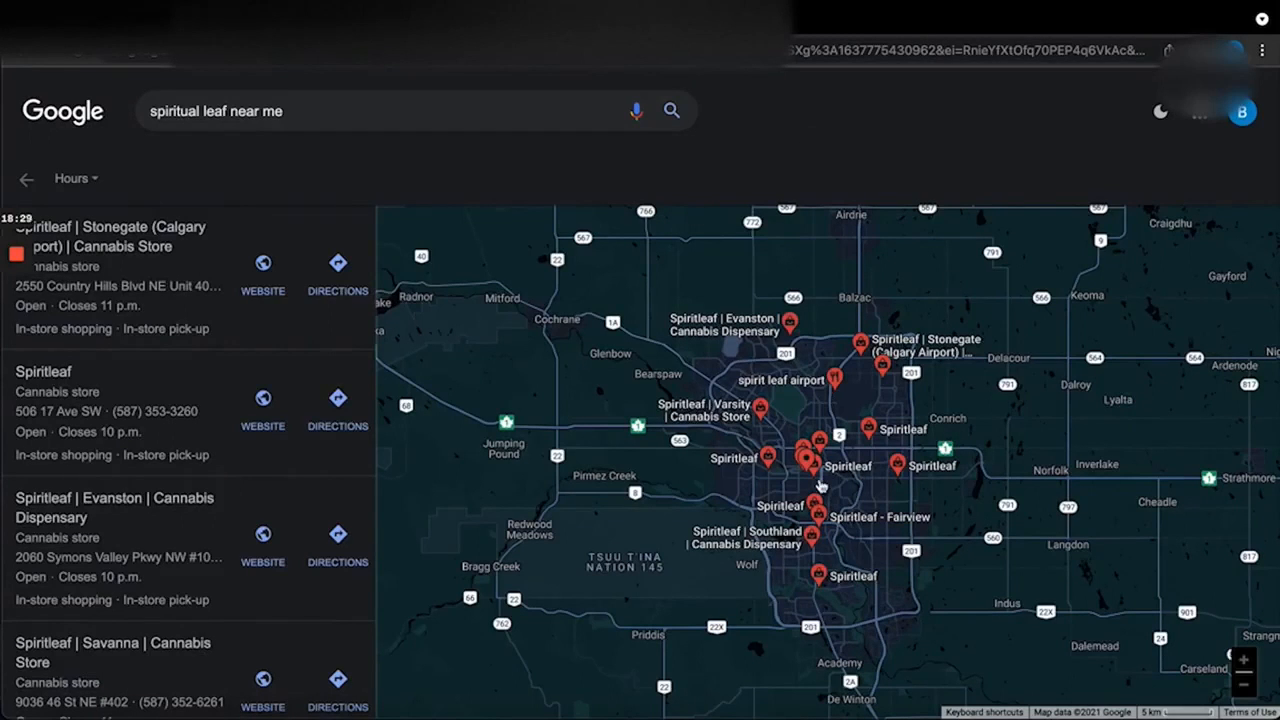
mouse_move(819, 483)
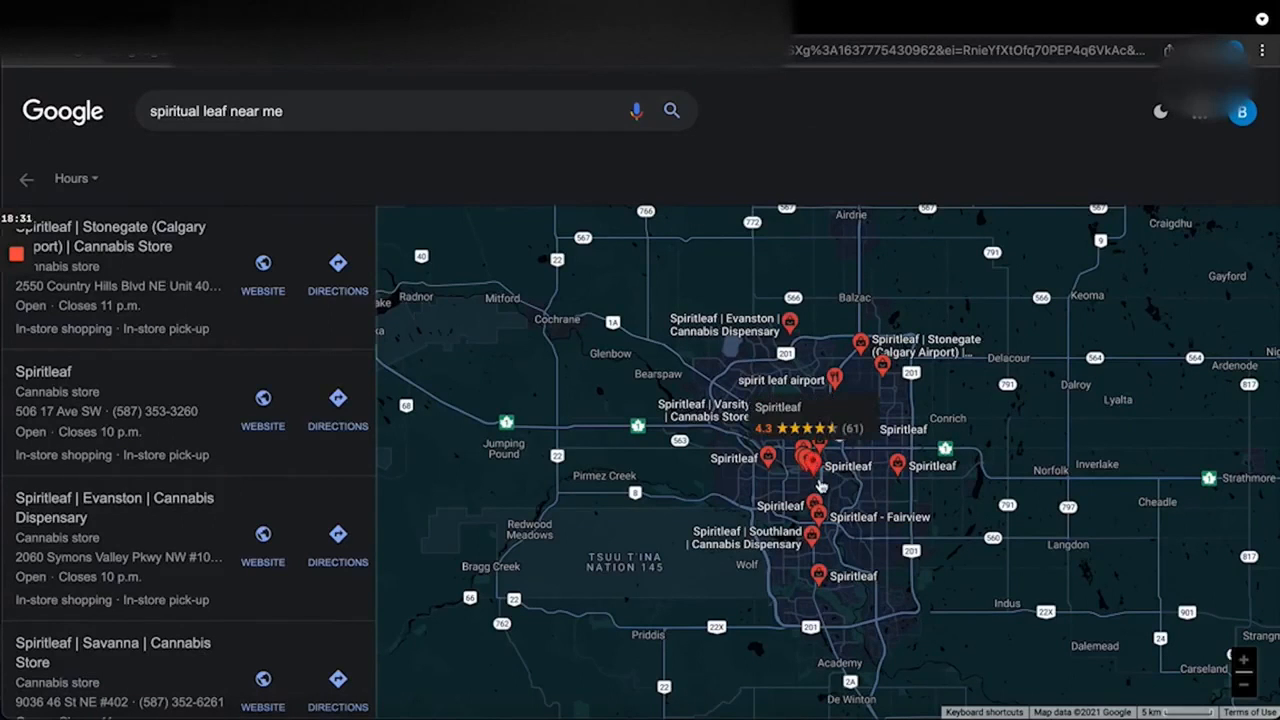